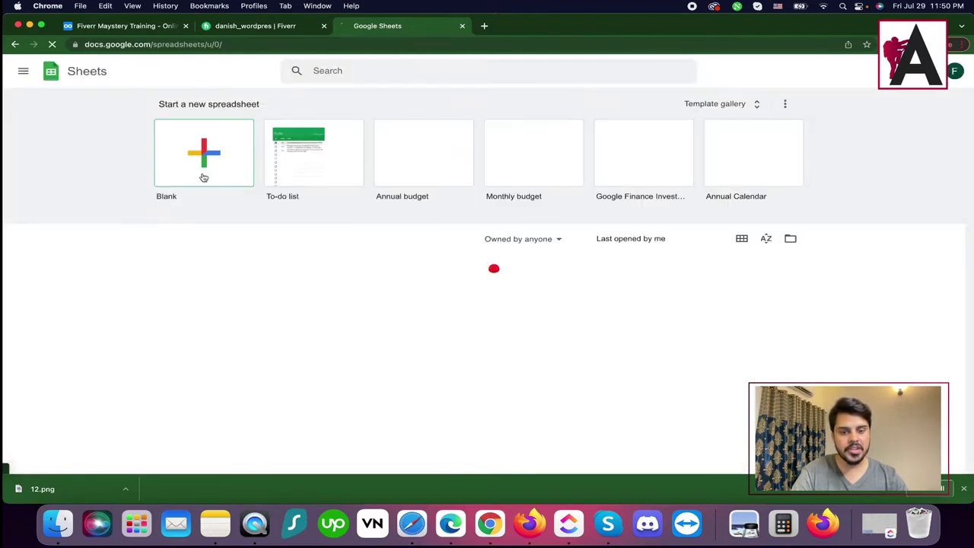
# - Create a blank spreadsheet and name it "Wordpress Website Designing"
pyautogui.click(217, 150)
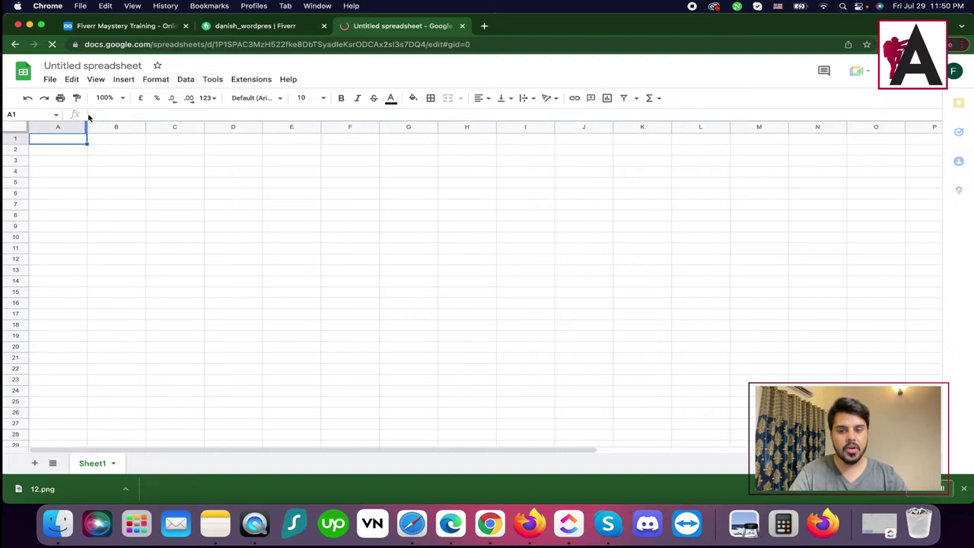
pyautogui.click(82, 69)
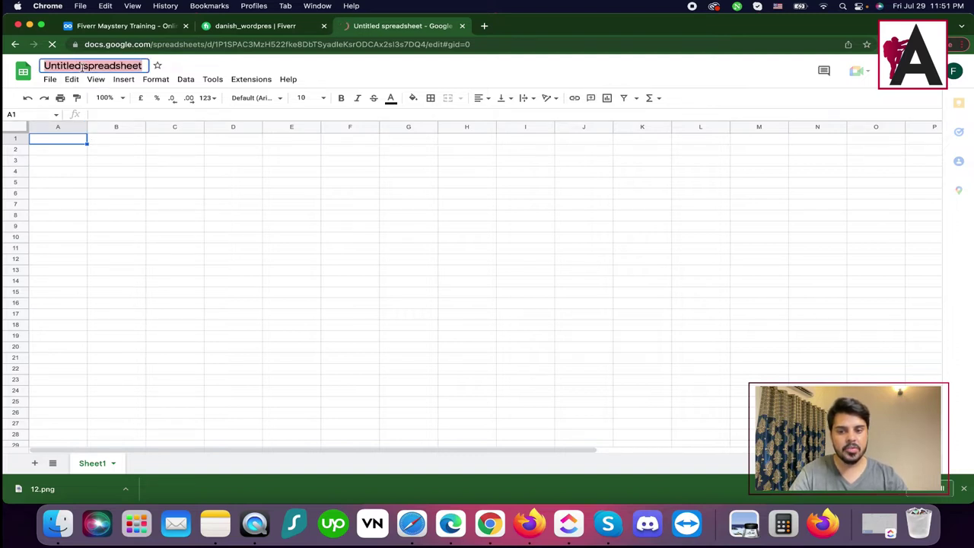
pyautogui.write('Wordpress')
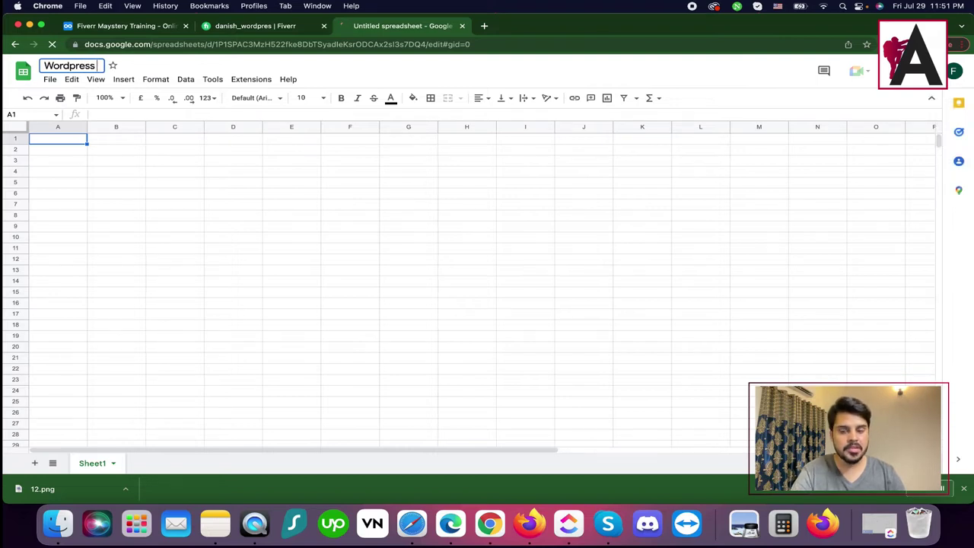
pyautogui.write(' Website De')
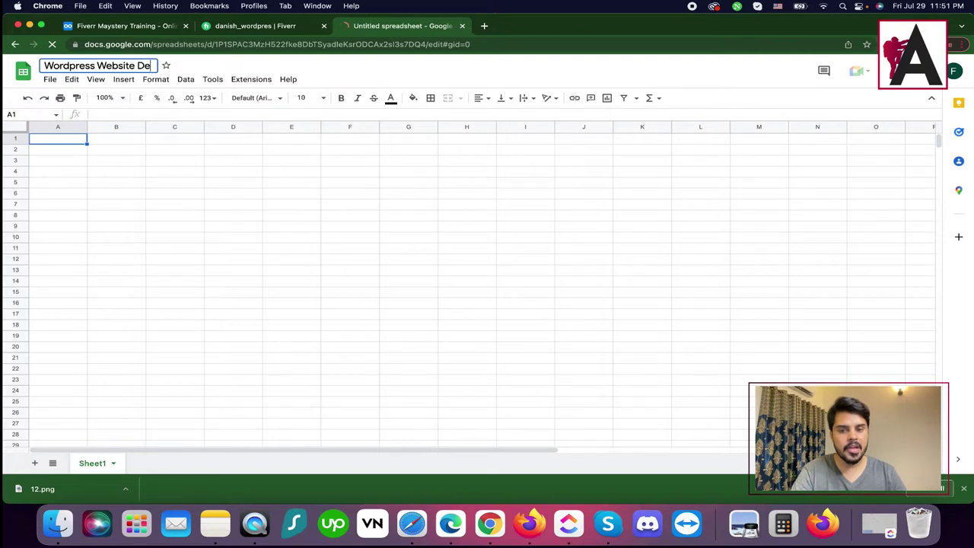
pyautogui.press('Return')
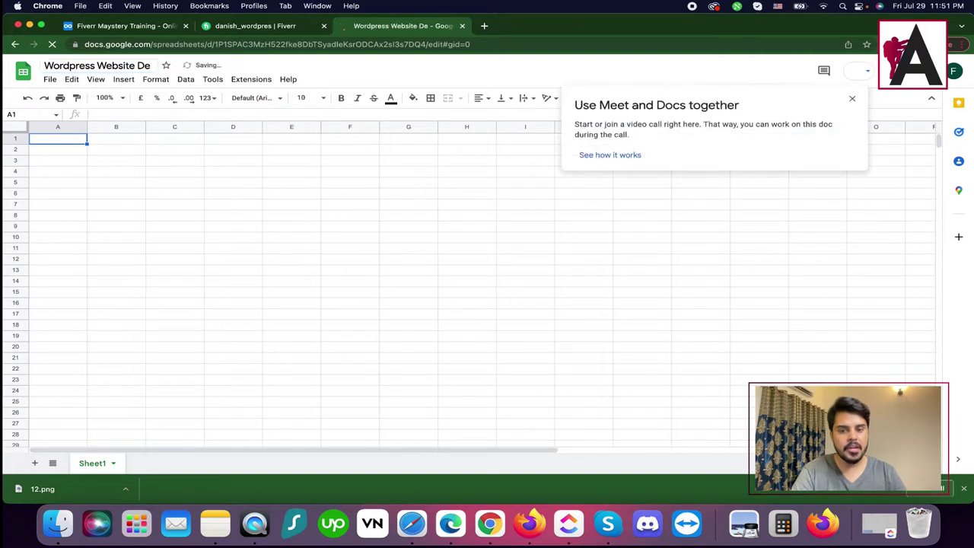
pyautogui.click(147, 66)
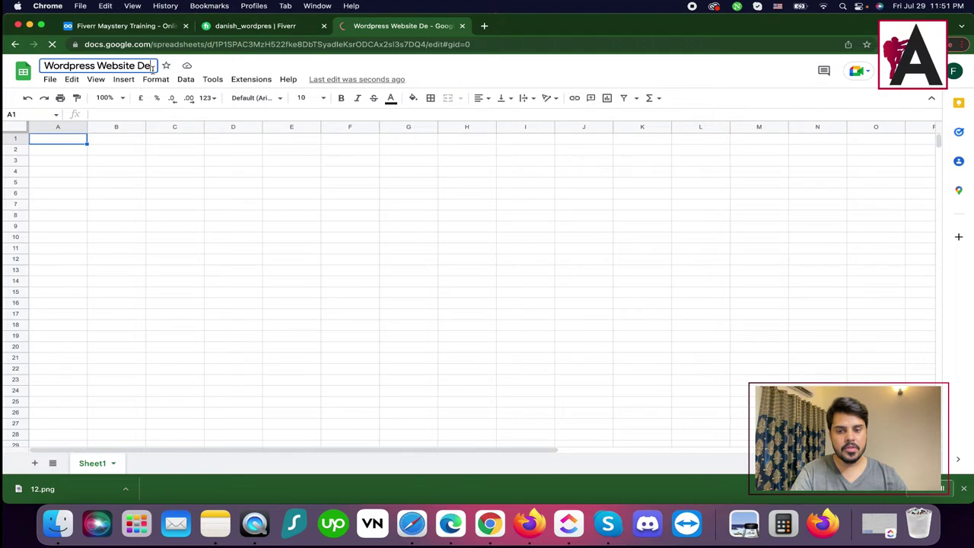
pyautogui.write('signing')
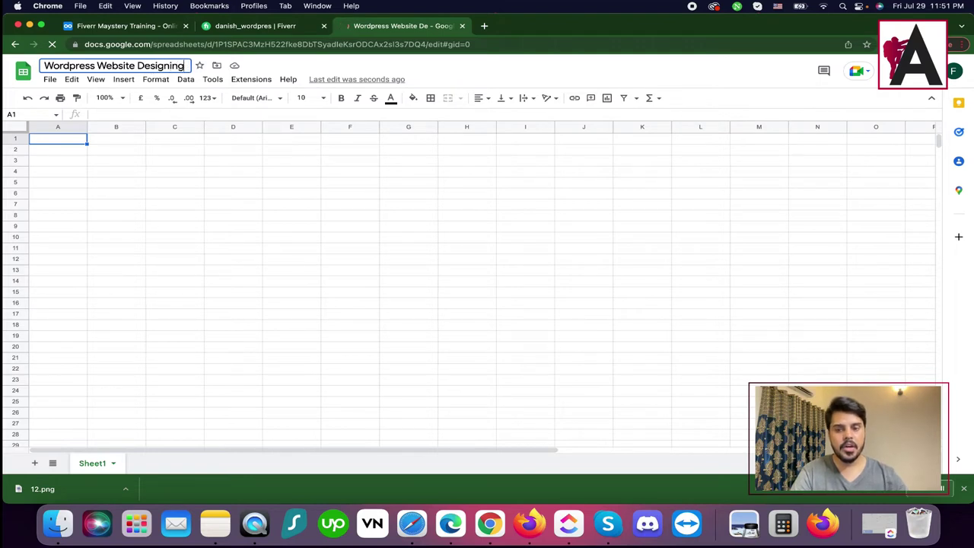
pyautogui.click(174, 182)
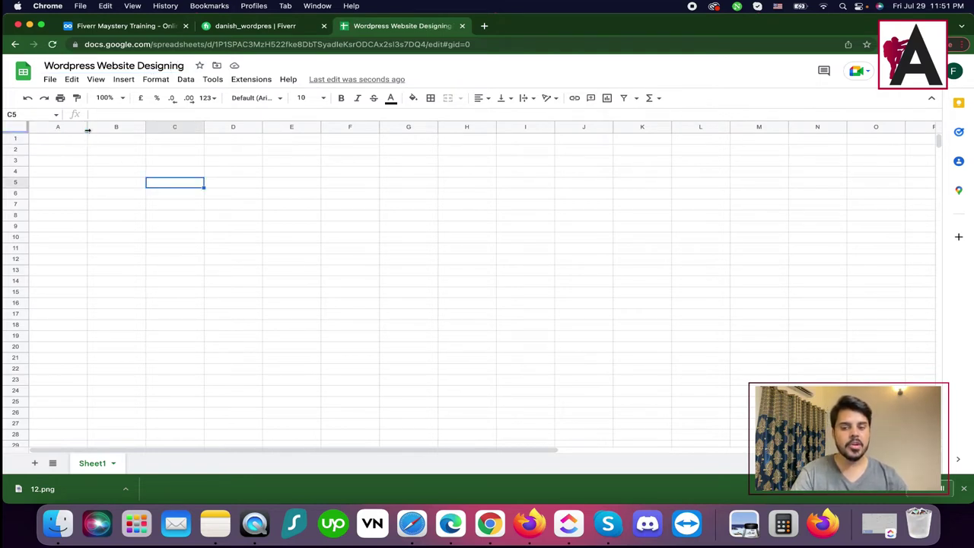
# - Widen column A by about half and enter the heading "Main" in cell A1
pyautogui.moveTo(87, 126); pyautogui.dragTo(115, 126)
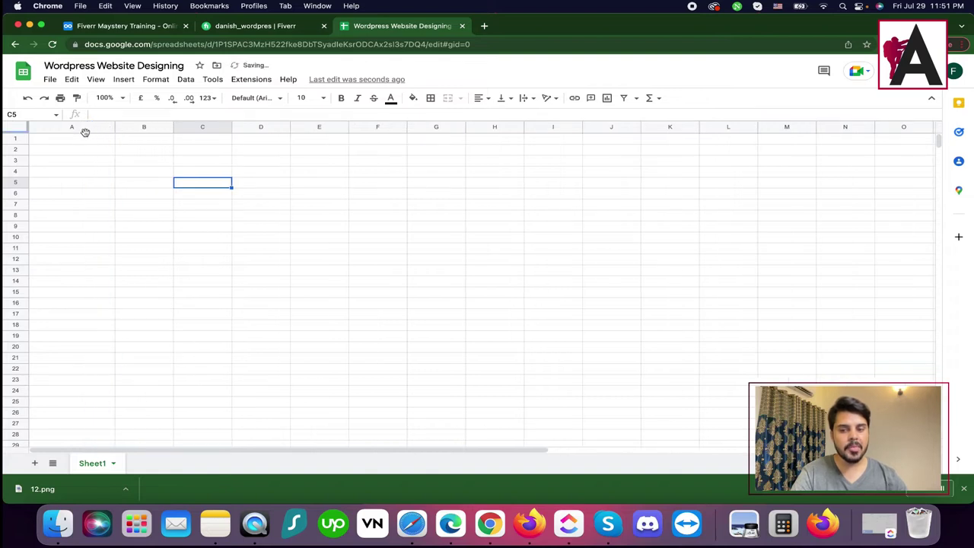
pyautogui.click(73, 128)
pyautogui.click(75, 138)
pyautogui.doubleClick(78, 139)
pyautogui.write('Main')
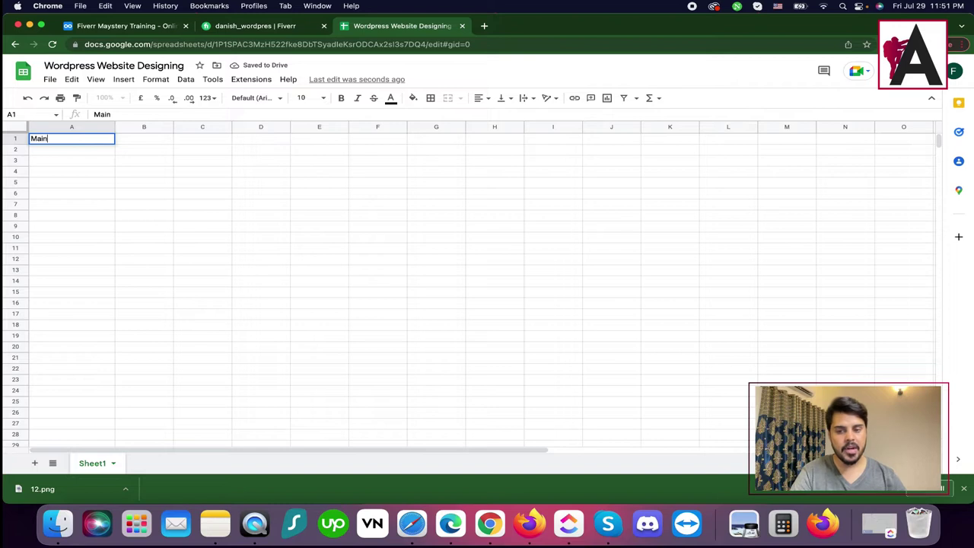
# - Enter the heading "Secondary" in cell B1
pyautogui.click(159, 141)
pyautogui.write('S')
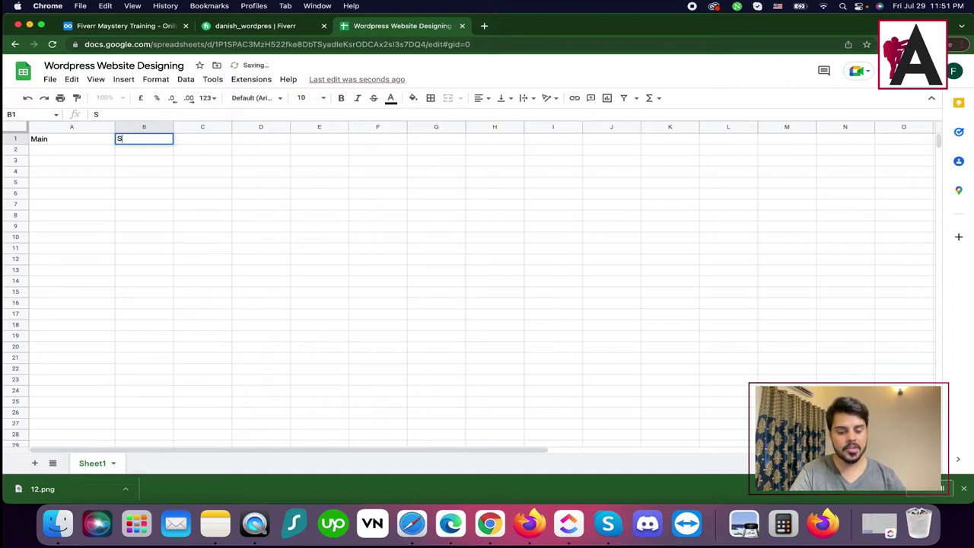
pyautogui.write('ecindary')
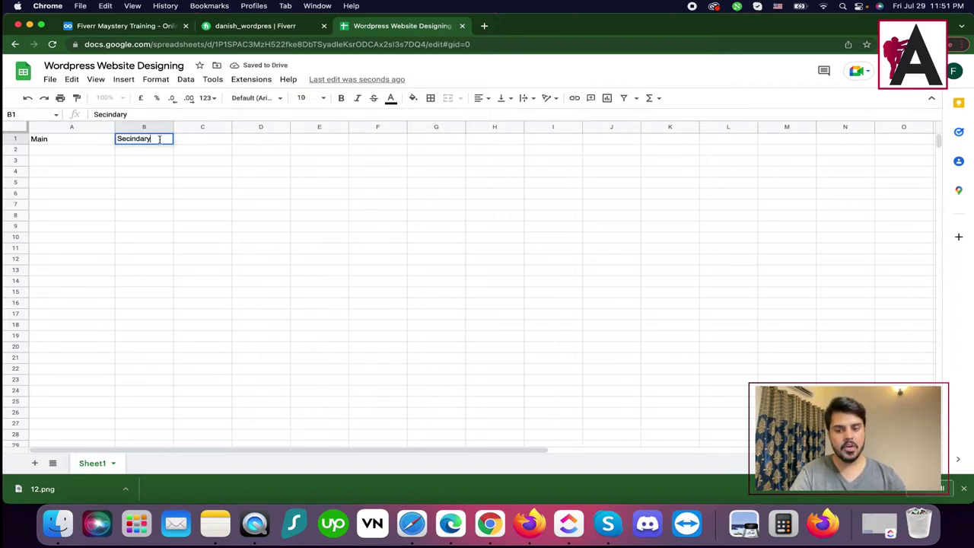
pyautogui.click(130, 138)
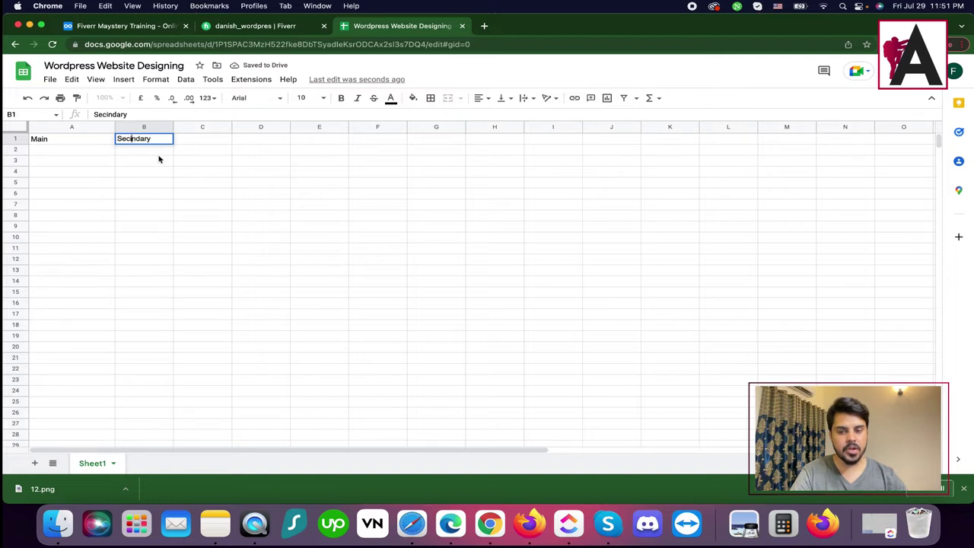
pyautogui.press('BackSpace')
pyautogui.write('o')
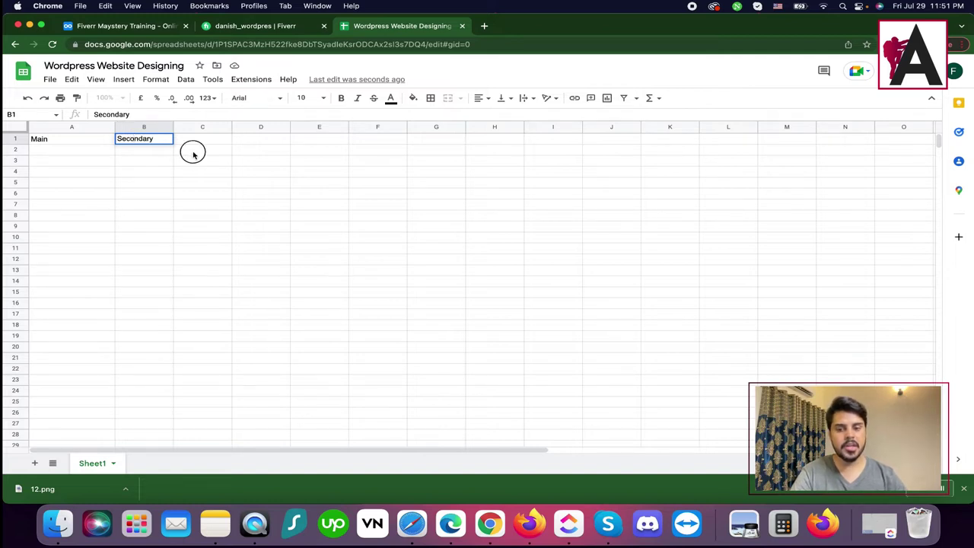
pyautogui.click(191, 151)
# - Fill the whole of row 1 with green and set its text color to white
pyautogui.click(70, 127)
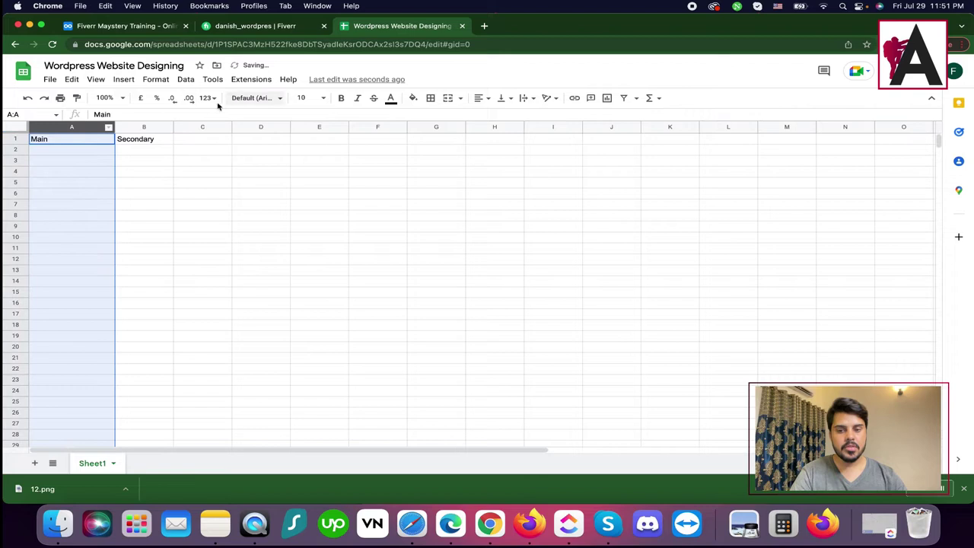
pyautogui.click(305, 164)
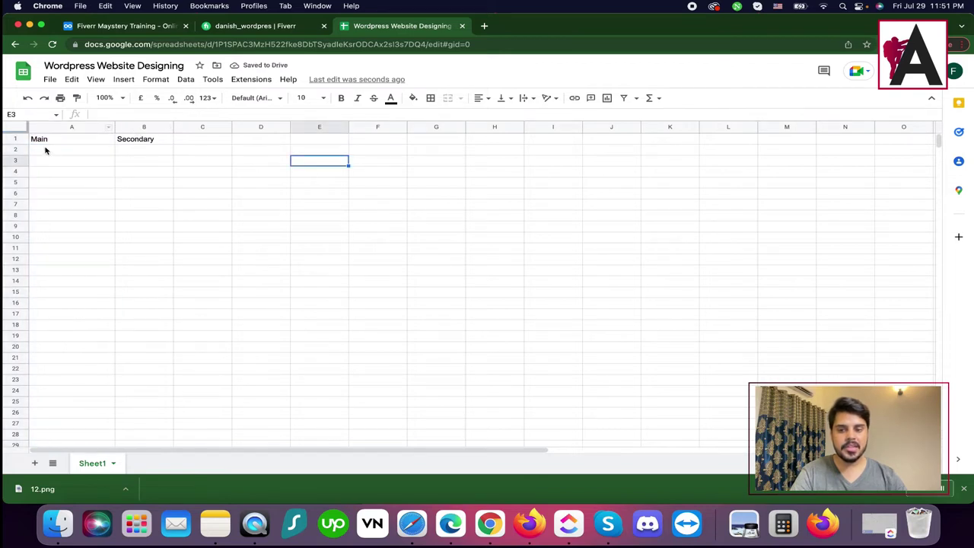
pyautogui.click(15, 139)
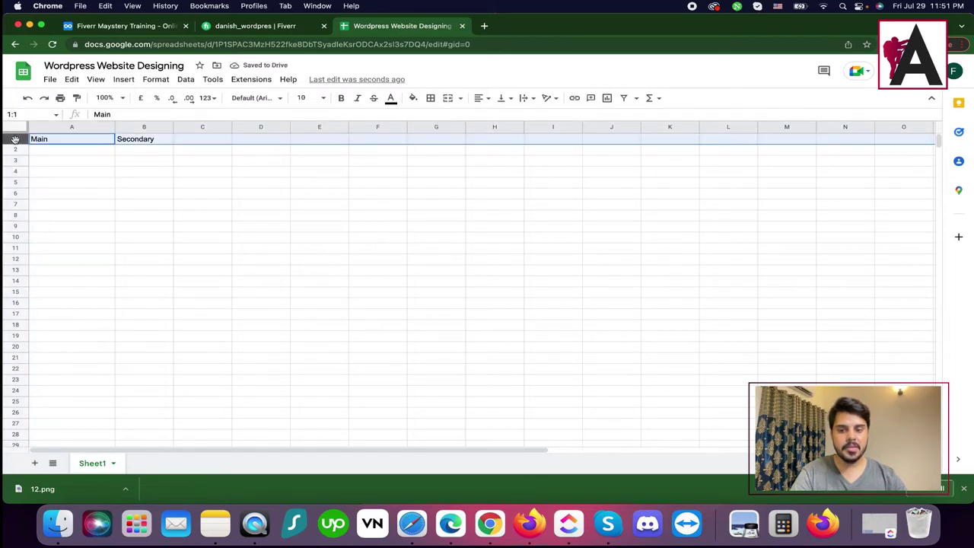
pyautogui.click(413, 98)
pyautogui.click(481, 131)
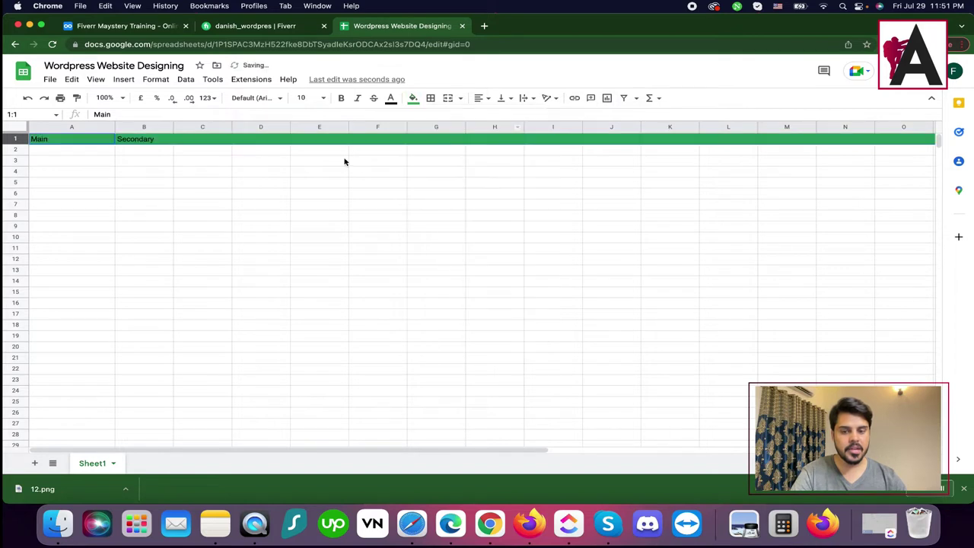
pyautogui.click(390, 99)
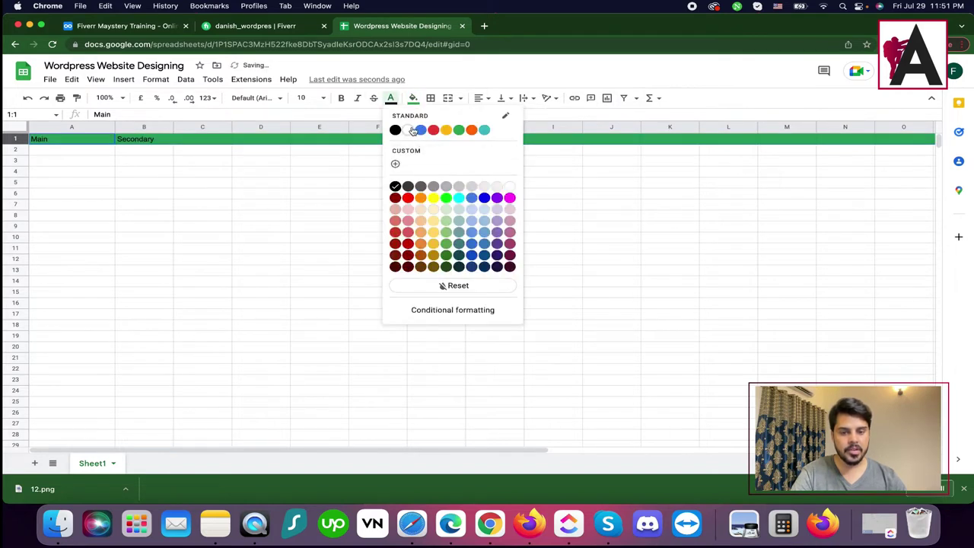
pyautogui.click(409, 130)
pyautogui.click(216, 186)
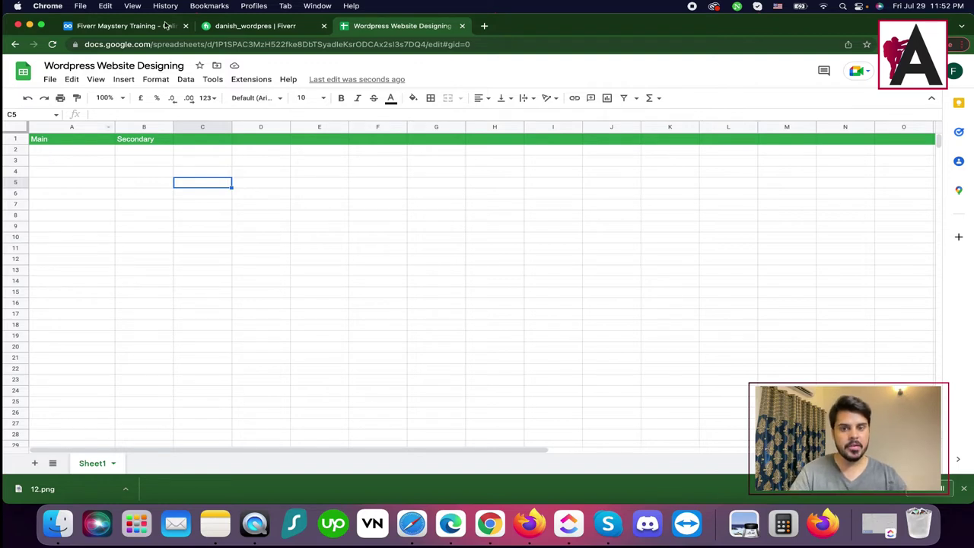
# - Switch to Fiverr and go from the seller profile to the site's home page
pyautogui.click(260, 28)
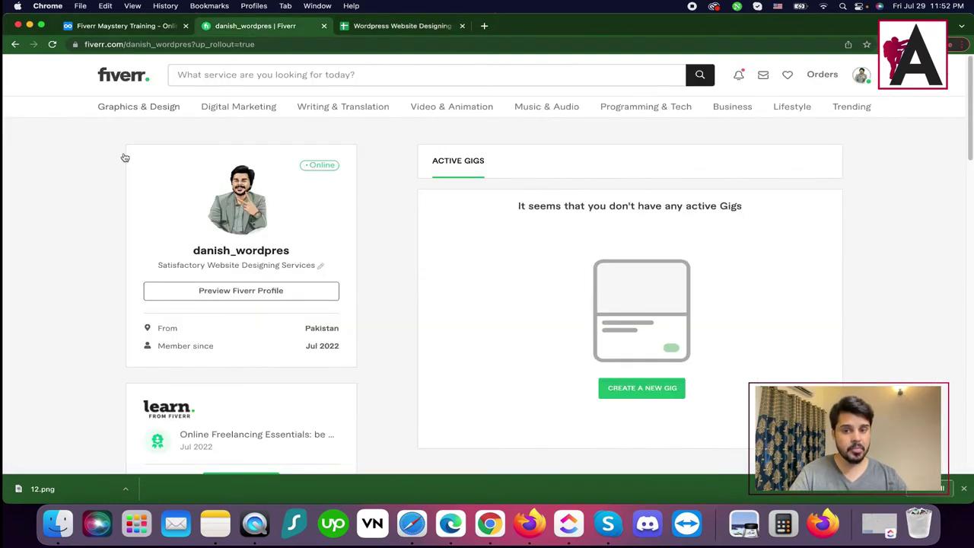
pyautogui.click(130, 80)
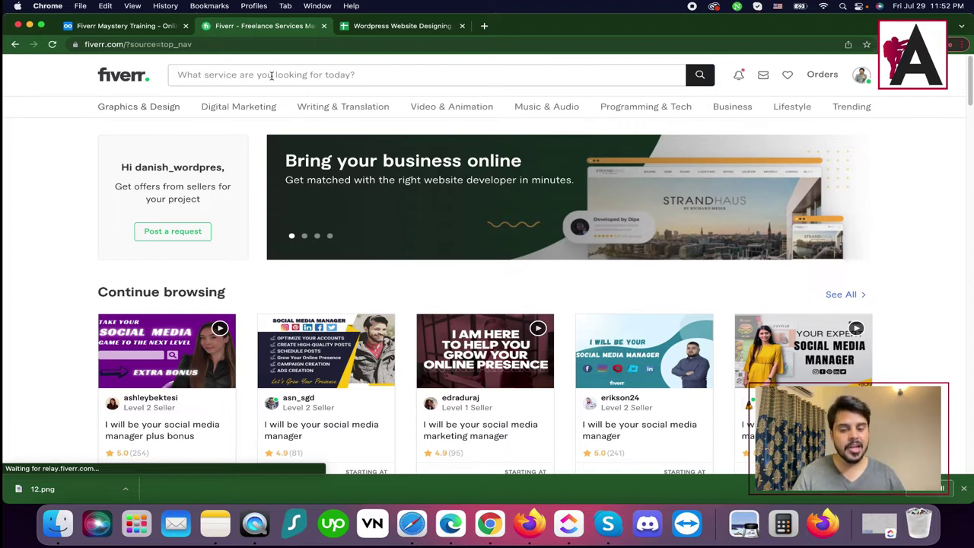
# - Search for "google" in a new browser tab and open the Google home page
pyautogui.click(484, 25)
pyautogui.write('google')
pyautogui.press('BackSpace')
pyautogui.press('Return')
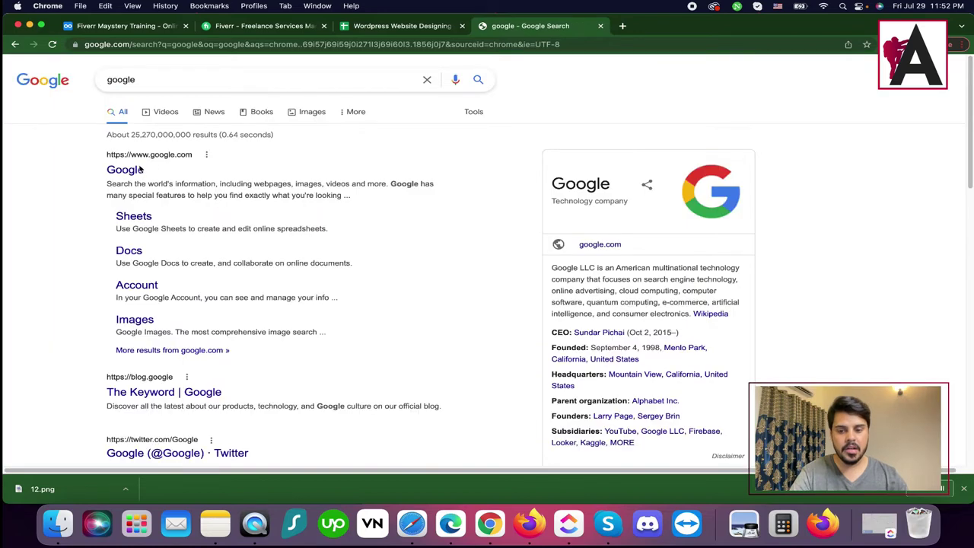
pyautogui.click(127, 171)
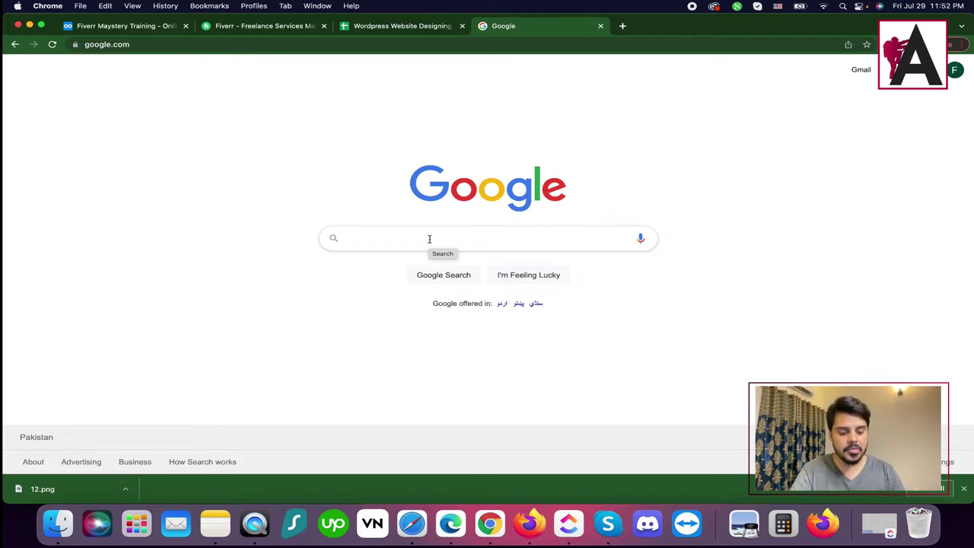
# - Look at Google's autocomplete suggestions for the partial queries "cov", "conv" and "co"
pyautogui.write('cov')
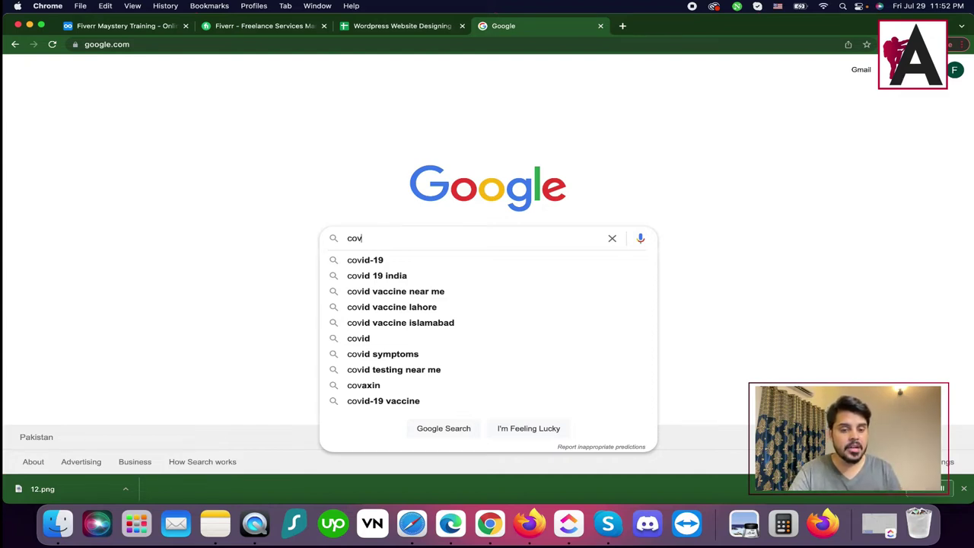
pyautogui.press('BackSpace')
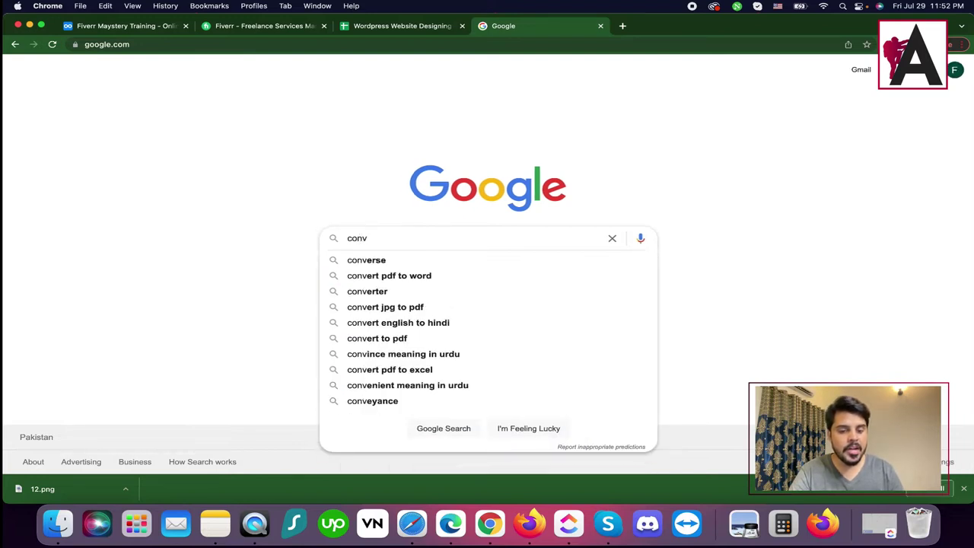
pyautogui.press('BackSpace')
pyautogui.press('BackSpace')
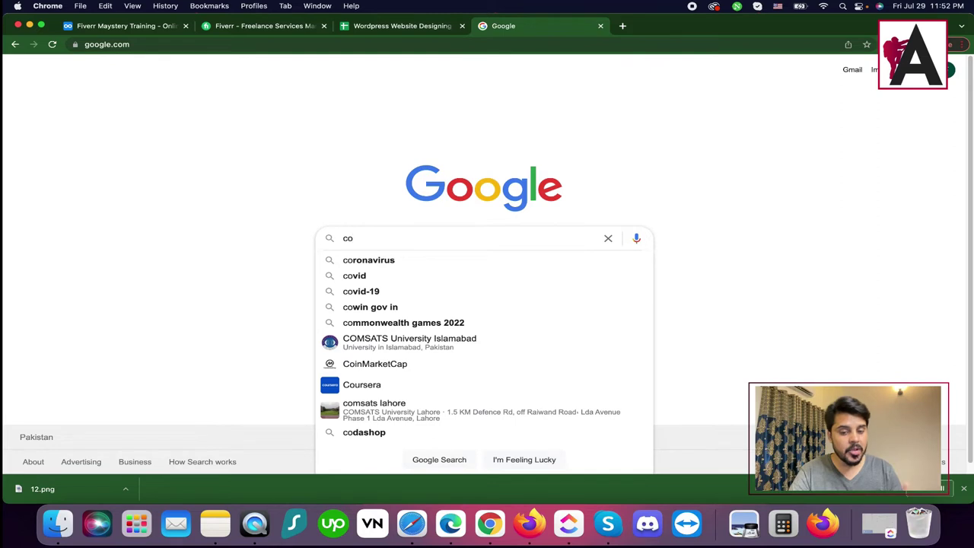
pyautogui.write('v')
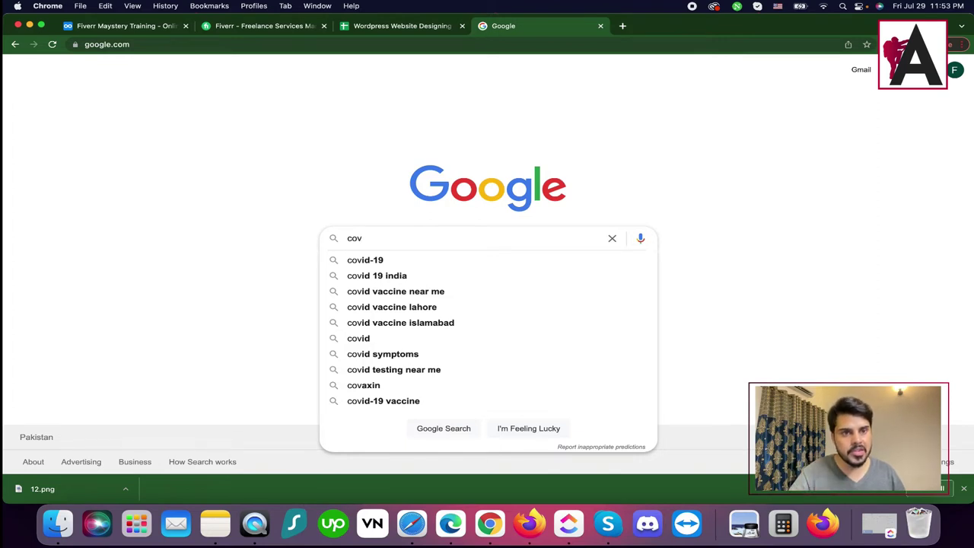
# - Switch to Fiverr, enter "wordpress" in the service search, and clear the recent searches to list the keyword suggestions
pyautogui.click(278, 25)
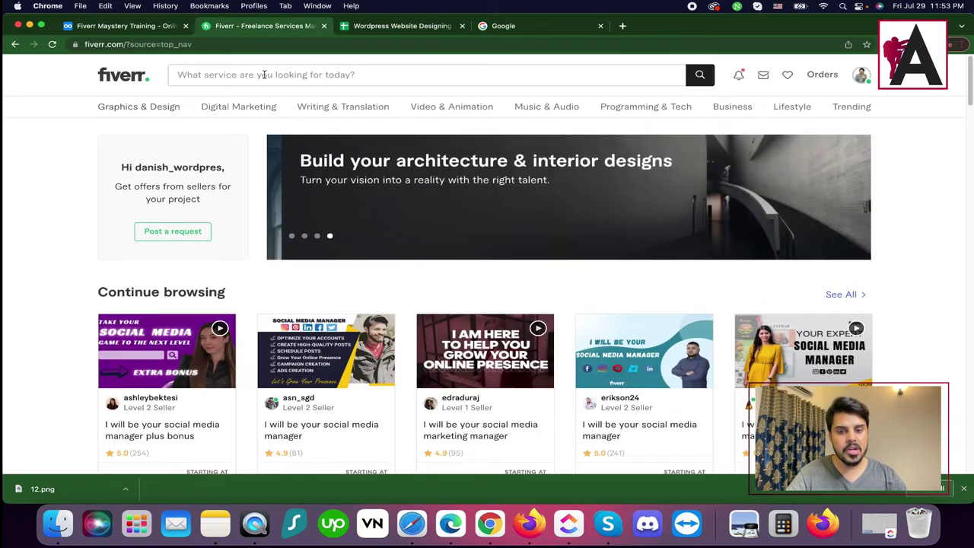
pyautogui.click(263, 74)
pyautogui.write('wordpress')
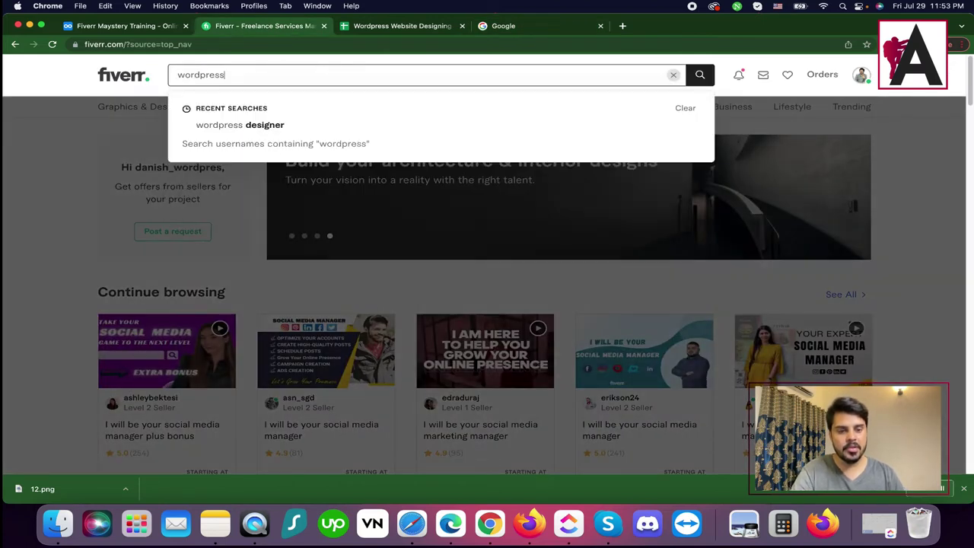
pyautogui.click(685, 108)
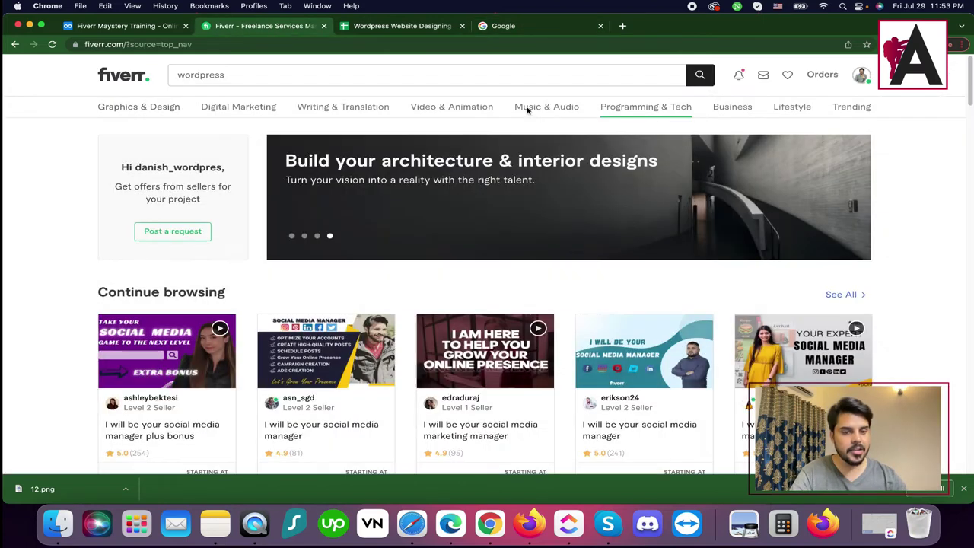
pyautogui.click(237, 73)
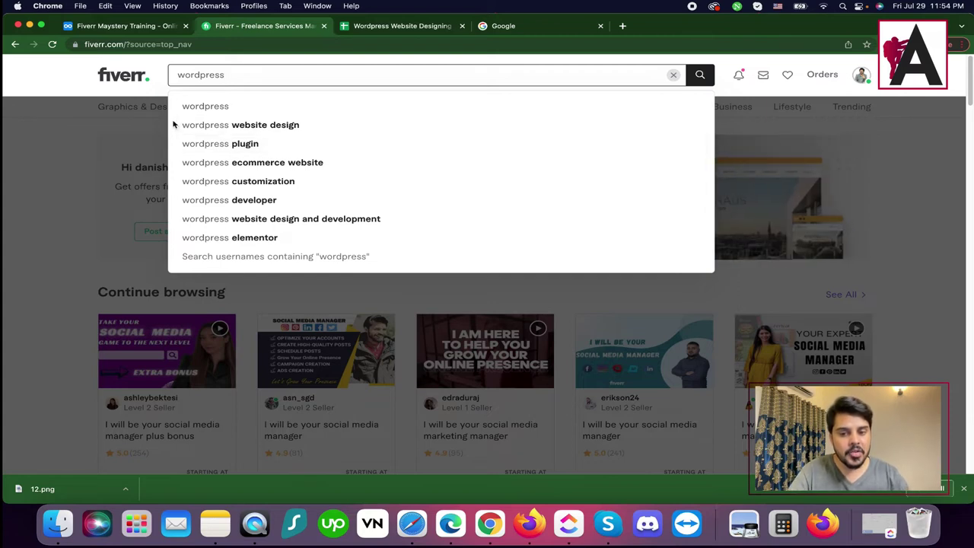
# - Copy the Fiverr suggestion "wordpress website design" into cell A2 of the Wordpress Website Designing spreadsheet and widen column A further
pyautogui.moveTo(182, 124); pyautogui.dragTo(313, 130)
pyautogui.press('super+c')
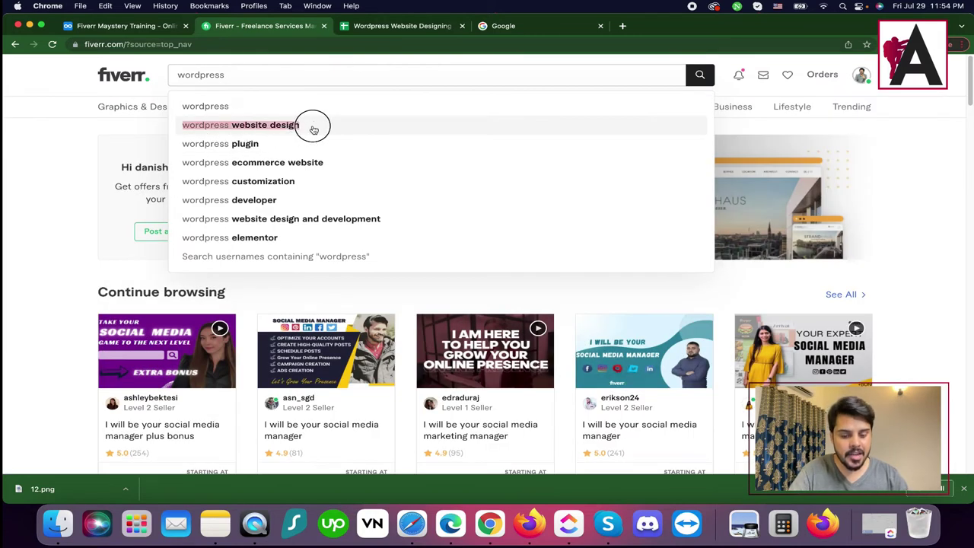
pyautogui.click(388, 26)
pyautogui.click(76, 150)
pyautogui.doubleClick(76, 149)
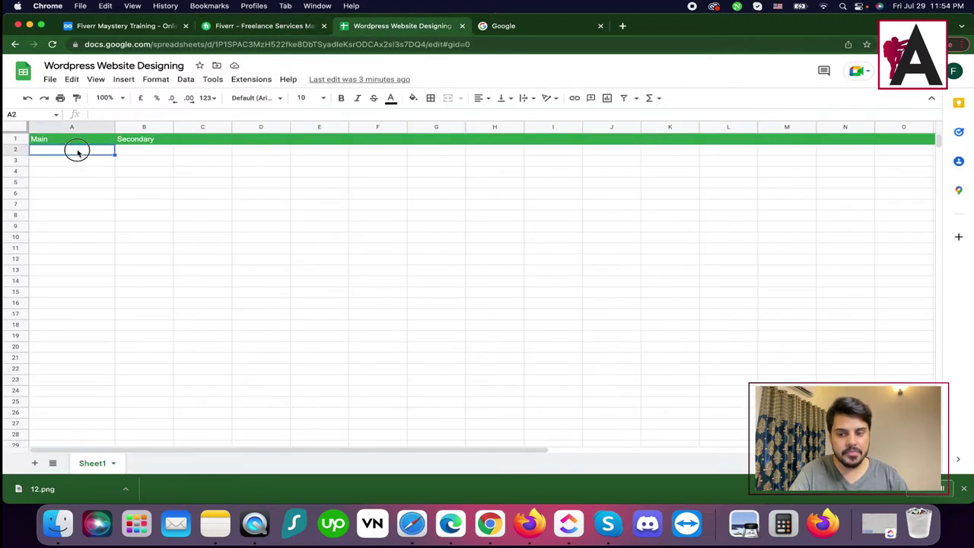
pyautogui.press('super+v')
pyautogui.click(227, 164)
pyautogui.moveTo(115, 128); pyautogui.dragTo(188, 130)
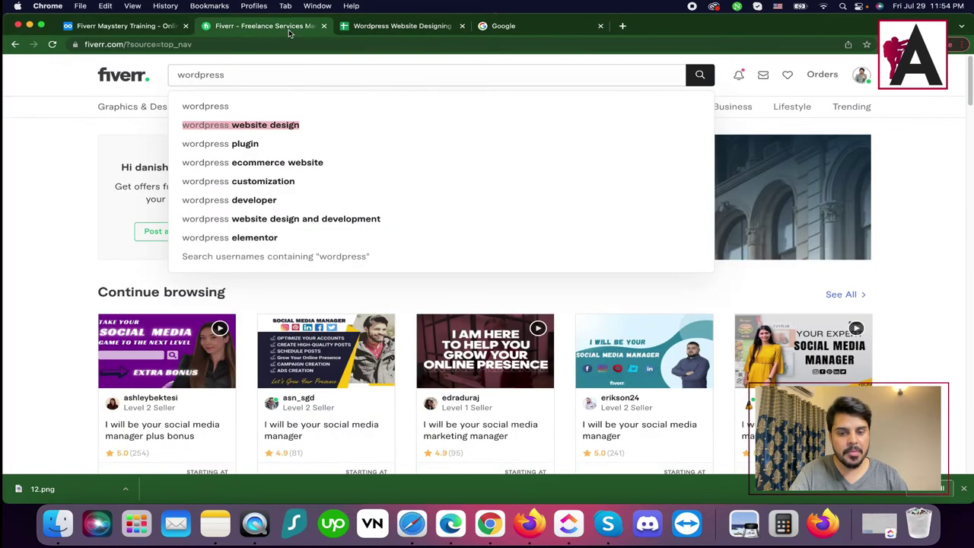
# - Copy the Fiverr suggestion "wordpress ecommerce website" into cell A3 of the keyword spreadsheet
pyautogui.click(290, 26)
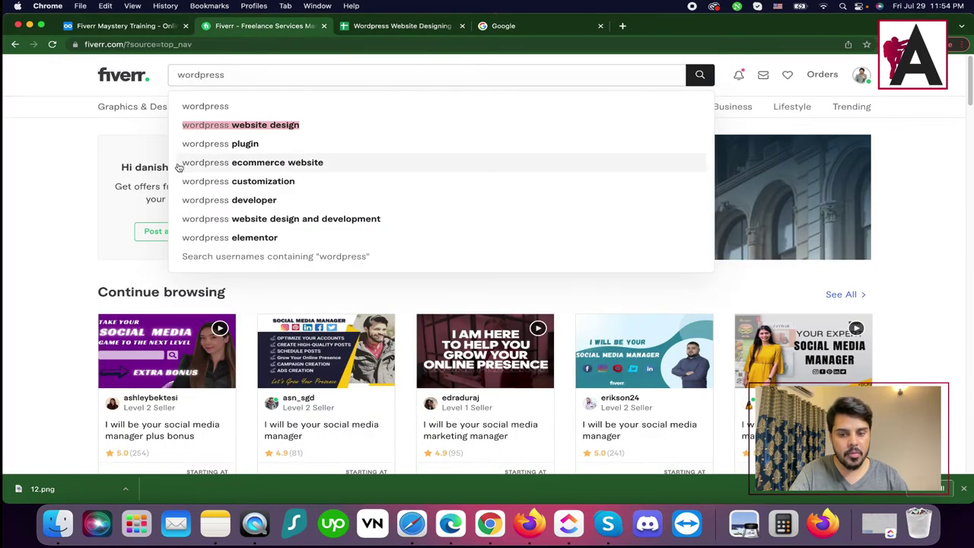
pyautogui.moveTo(181, 162); pyautogui.dragTo(326, 163)
pyautogui.press('super+c')
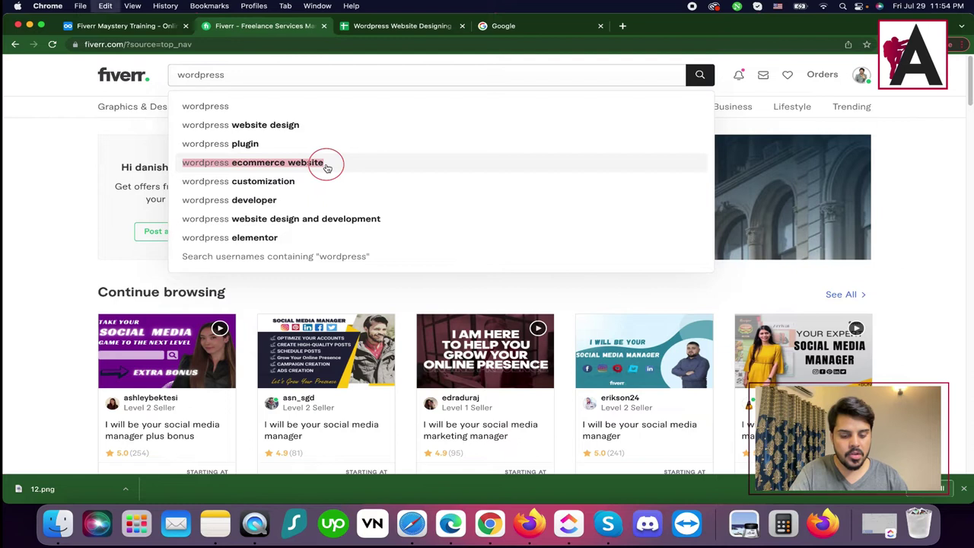
pyautogui.click(406, 26)
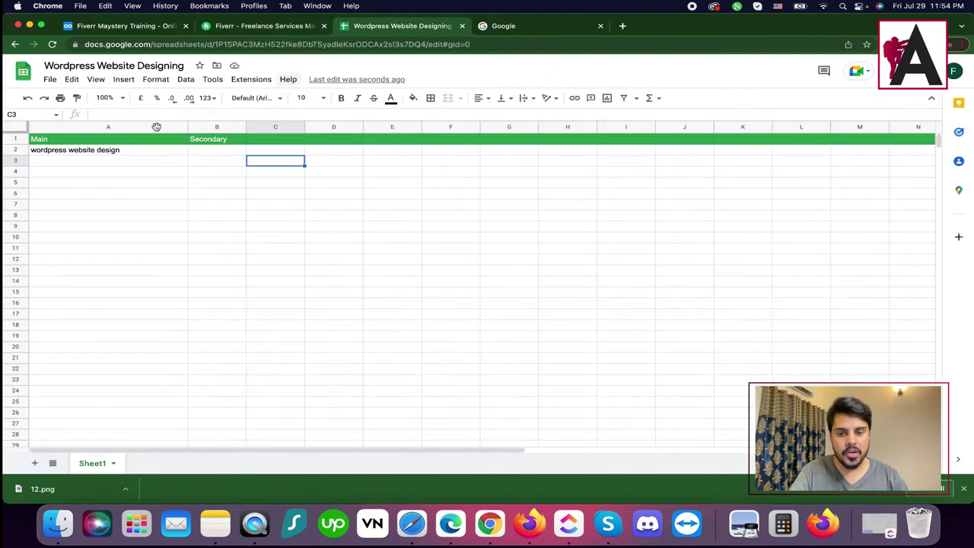
pyautogui.click(119, 166)
pyautogui.press('super+v')
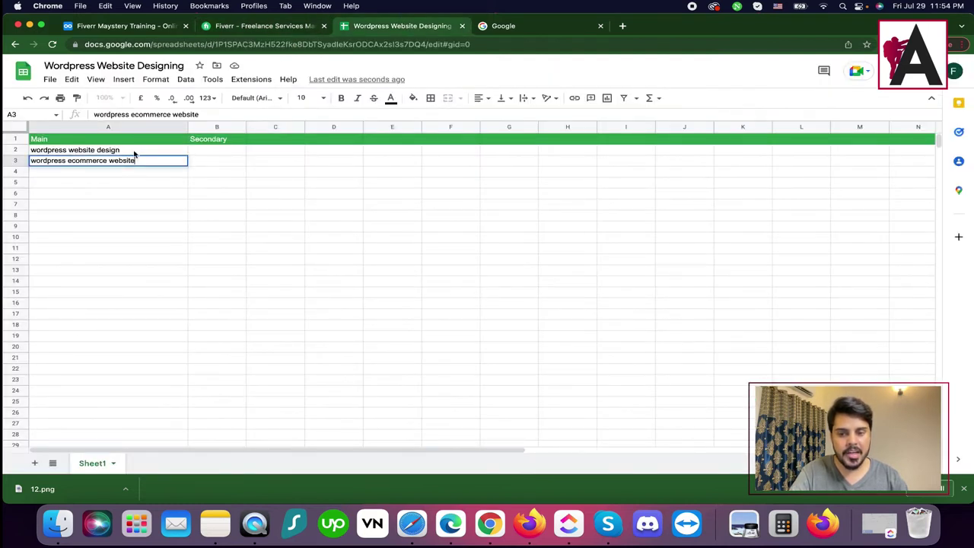
# - Copy the Fiverr suggestion "wordpress customization" into cell A4 of the keyword spreadsheet
pyautogui.hotkey('ctrl', 'shift', 'Tab')
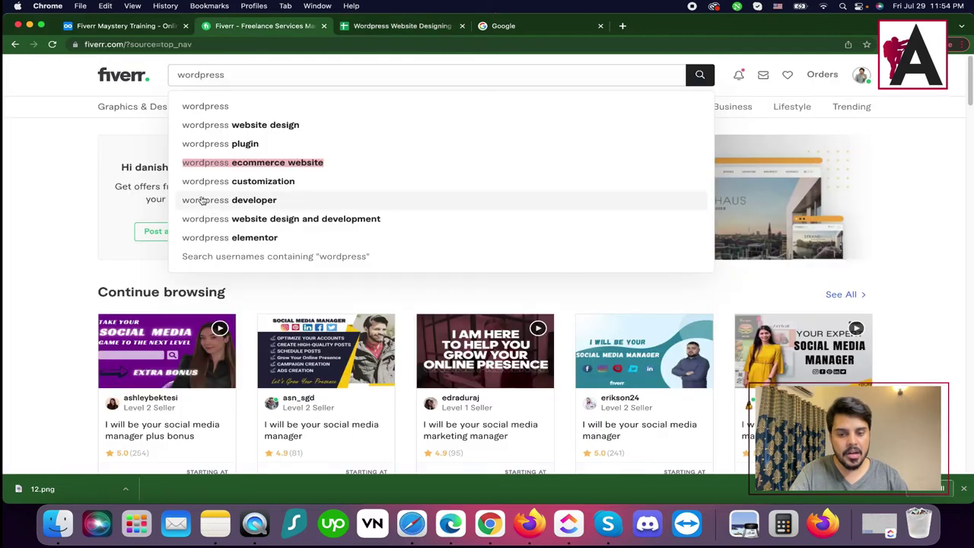
pyautogui.moveTo(173, 183); pyautogui.dragTo(300, 181)
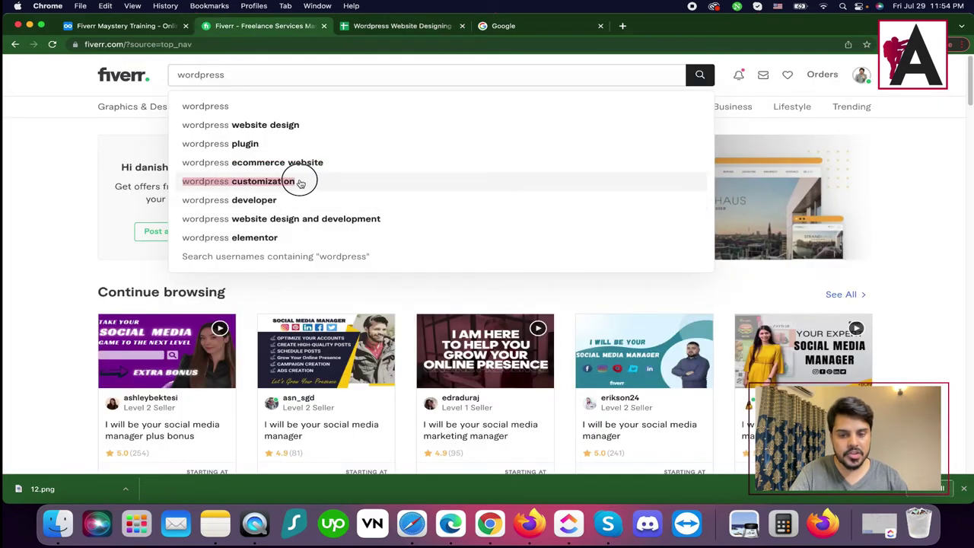
pyautogui.click(369, 28)
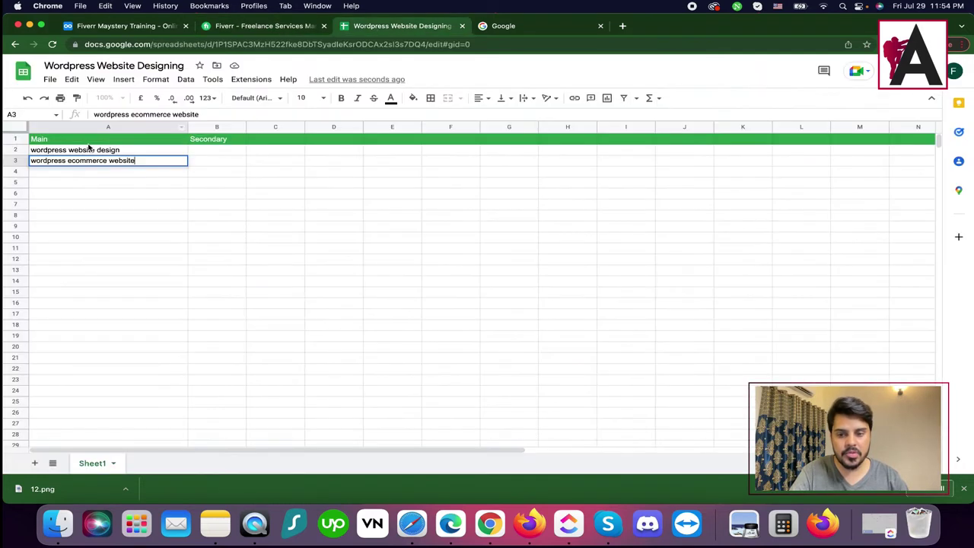
pyautogui.click(84, 172)
pyautogui.press('super+v')
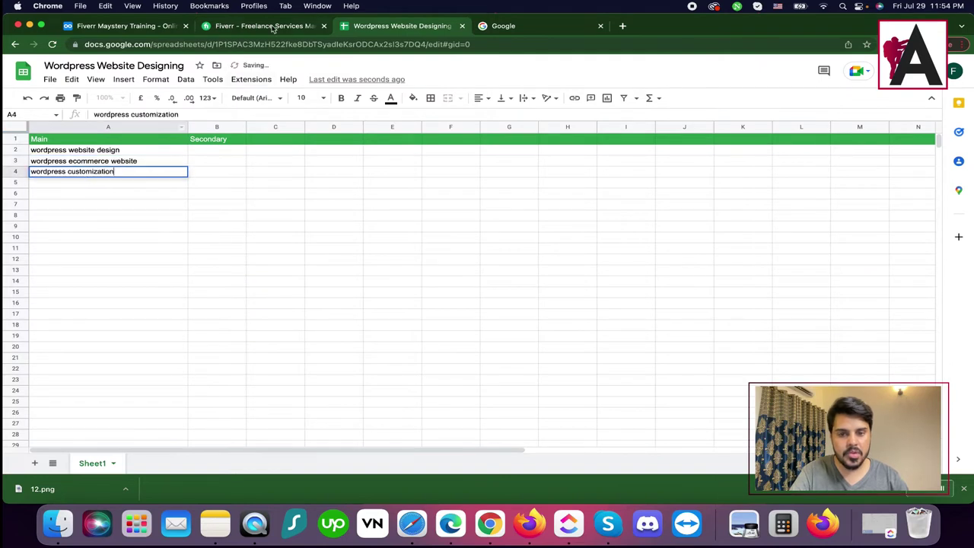
# - Copy the Fiverr suggestion "wordpress website design and development" into cell A5 of the spreadsheet
pyautogui.hotkey('ctrl', 'shift', 'Tab')
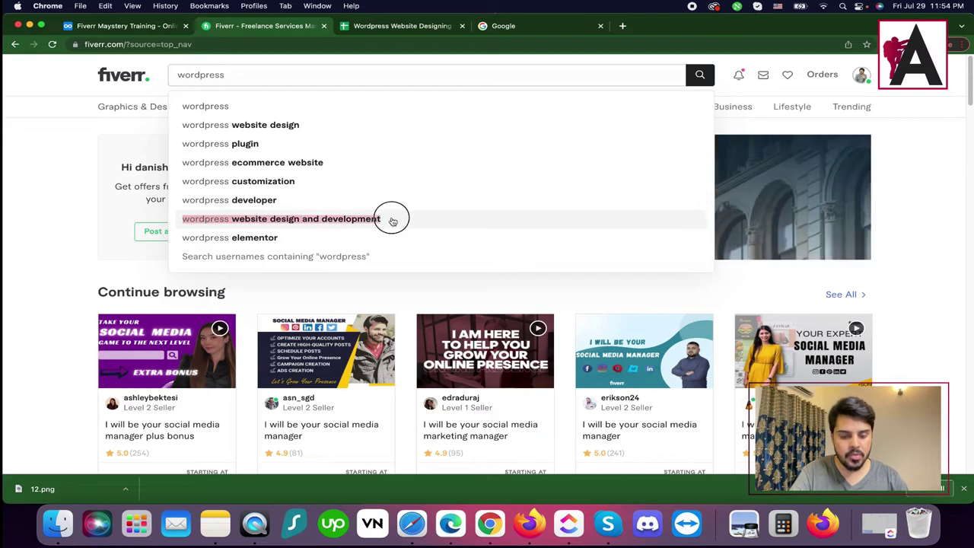
pyautogui.hotkey('ctrl', 'Tab')
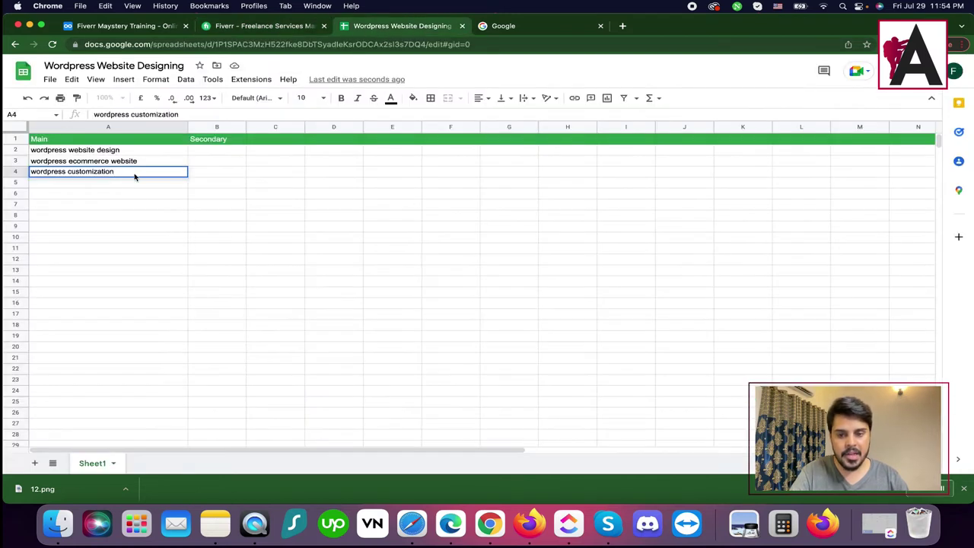
pyautogui.press('Return')
pyautogui.hotkey('ctrl', 'v')
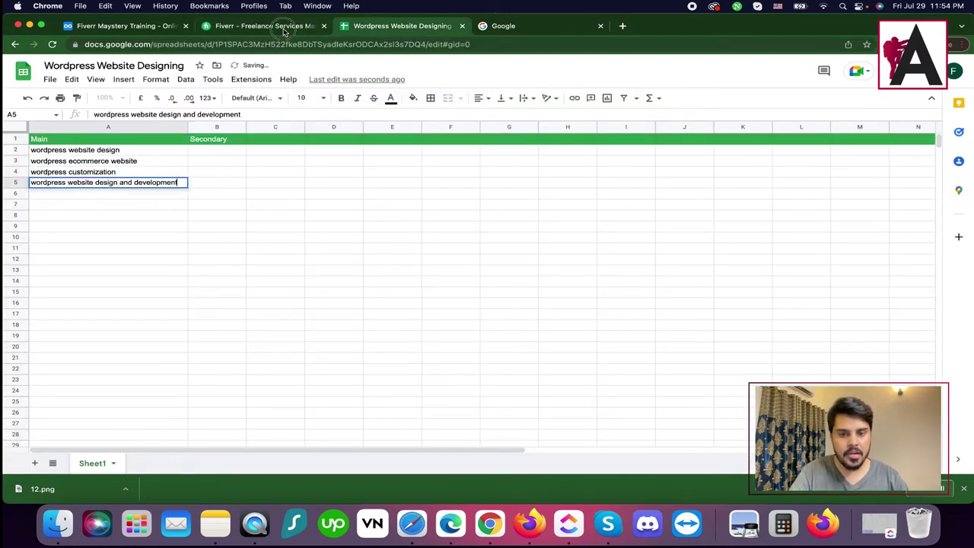
# - Copy the Fiverr suggestion "wordpress elementor" into cell A6 of the spreadsheet and confirm the entry
pyautogui.hotkey('ctrl', 'shift', 'Tab')
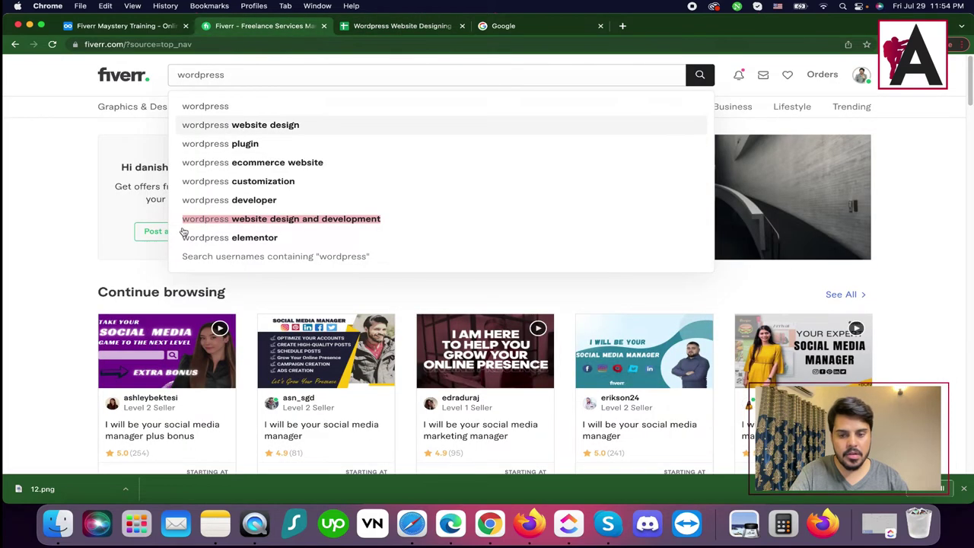
pyautogui.moveTo(175, 239); pyautogui.dragTo(298, 241)
pyautogui.press('super+c')
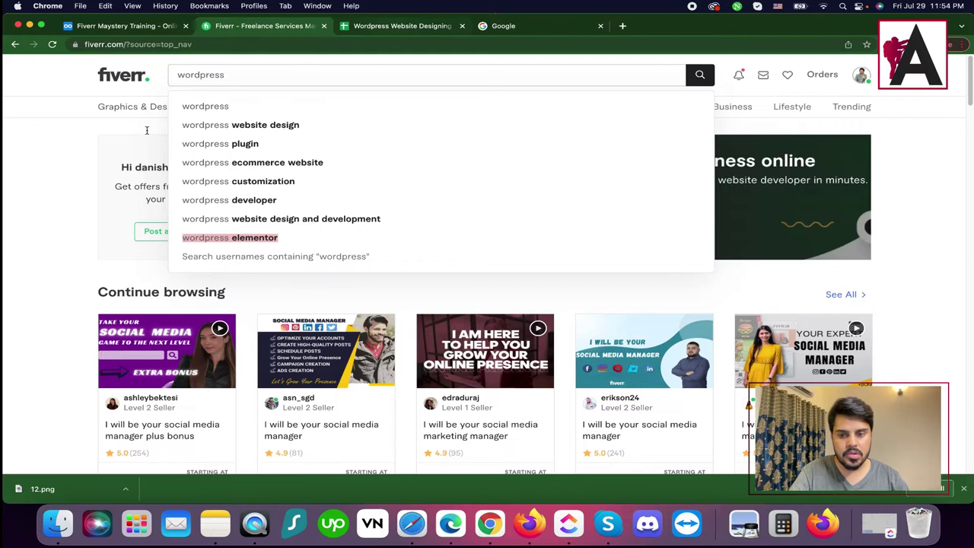
pyautogui.hotkey('ctrl', 'Tab')
pyautogui.press('Return')
pyautogui.press('super+v')
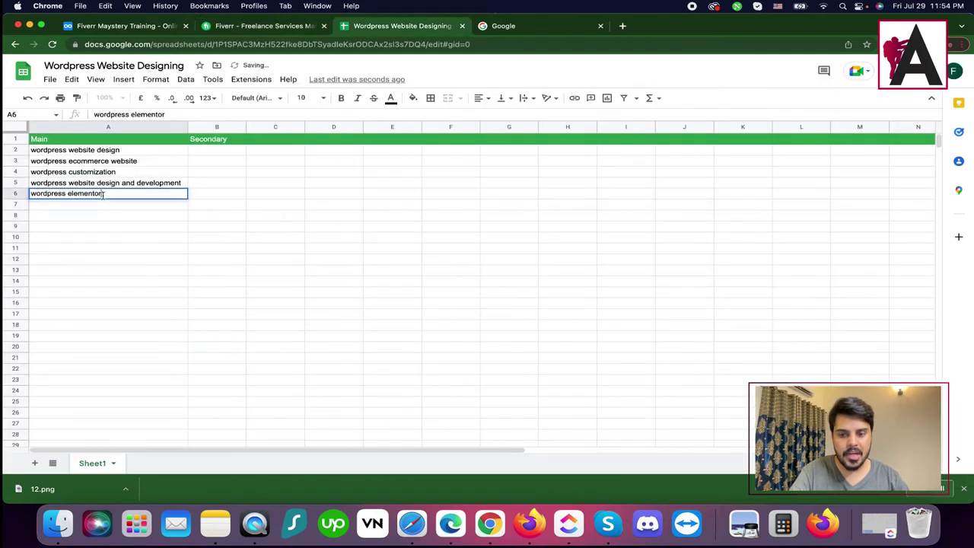
pyautogui.click(301, 187)
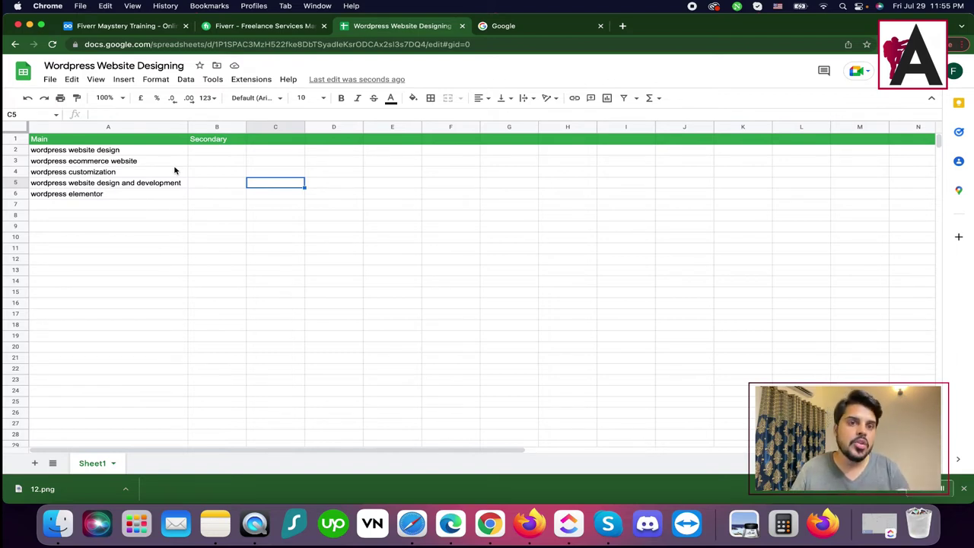
# - Search Fiverr for the keyword in cell A2, "wordpress website design", and check how many services are available
pyautogui.tripleClick(139, 149)
pyautogui.press('super+c')
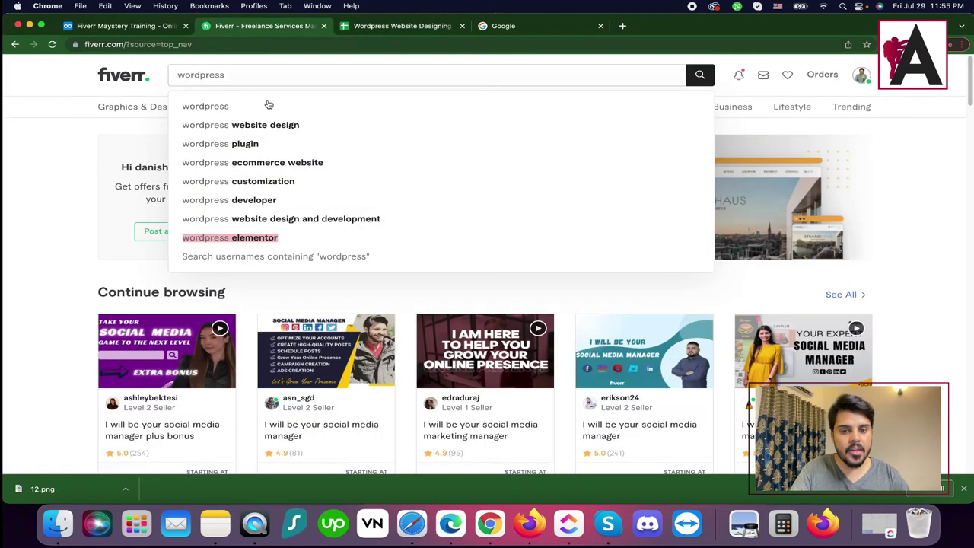
pyautogui.click(240, 28)
pyautogui.tripleClick(257, 77)
pyautogui.press('super+v')
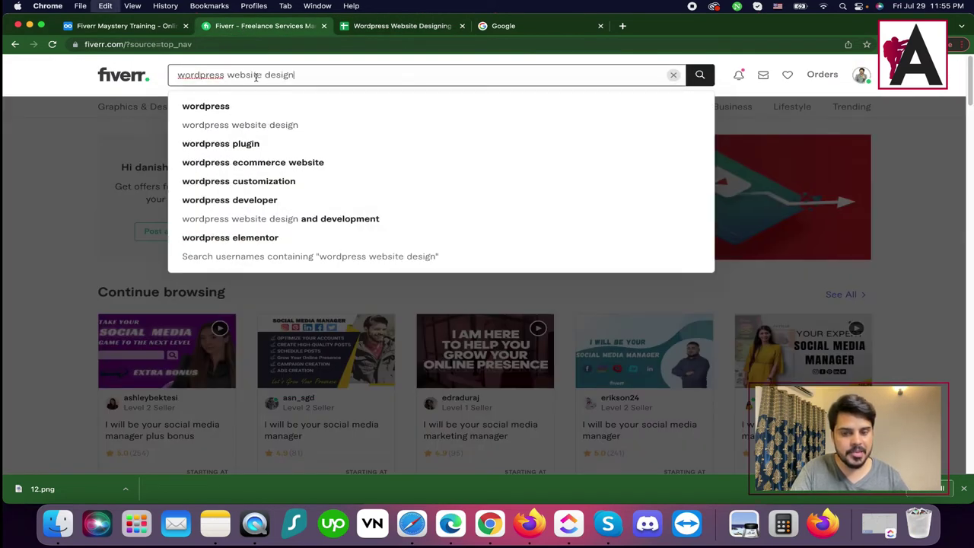
pyautogui.press('Return')
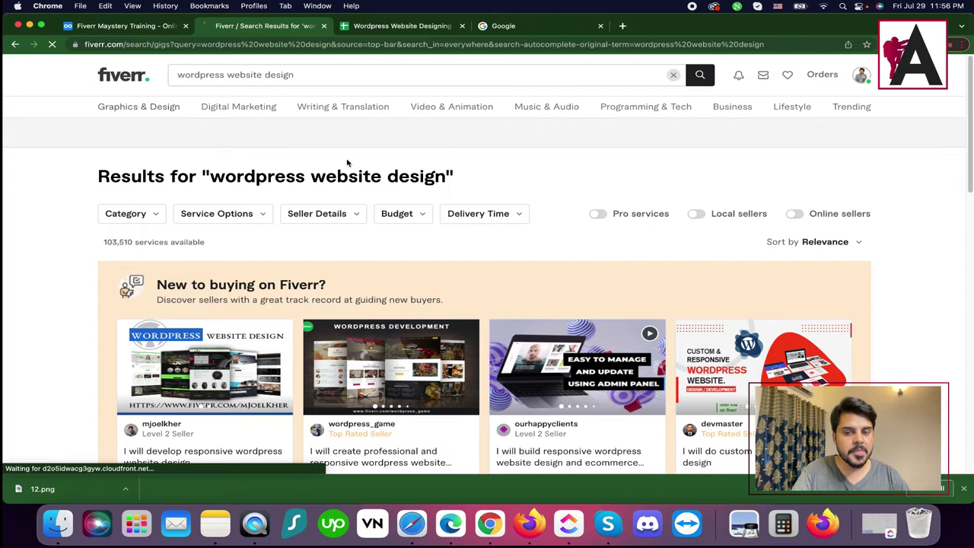
pyautogui.scroll(-2, 492, 228)
pyautogui.moveTo(104, 175); pyautogui.dragTo(204, 175)
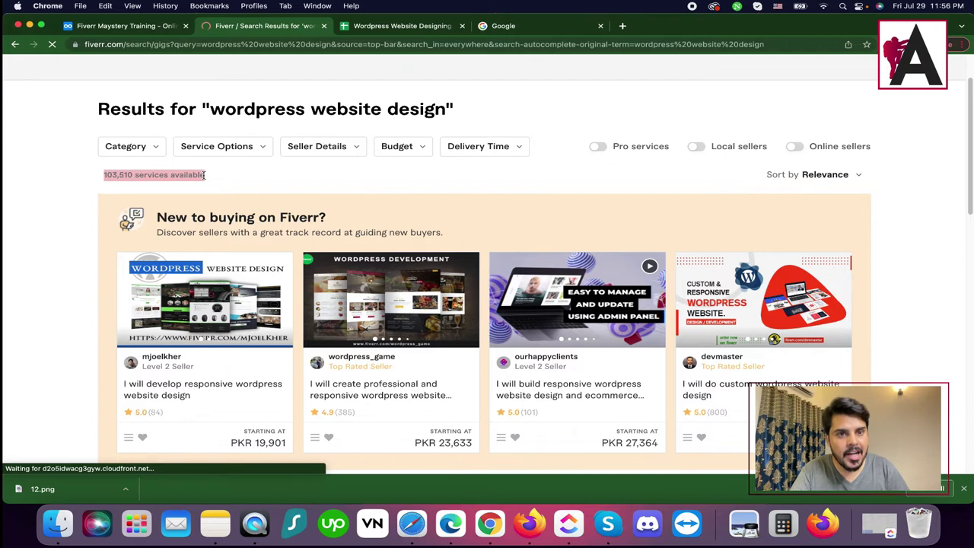
pyautogui.click(203, 175)
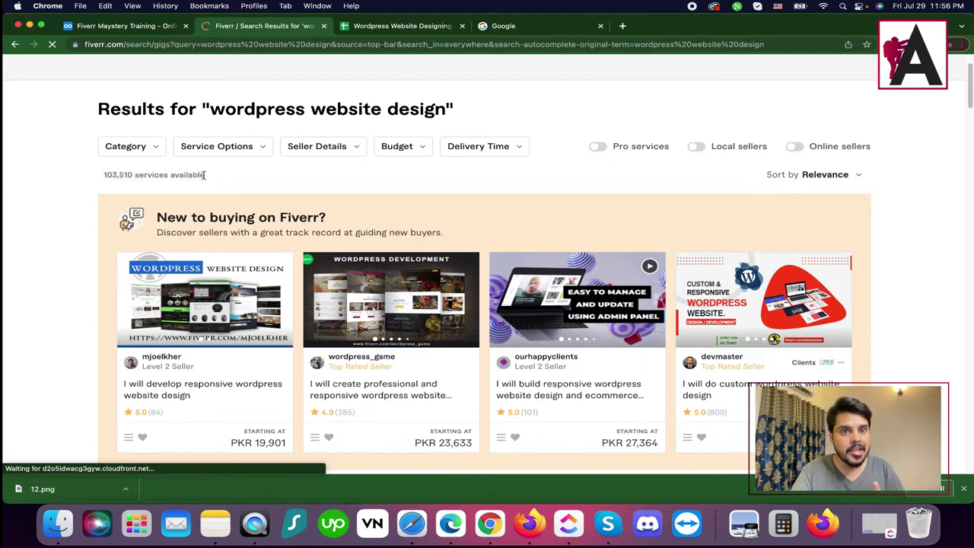
# - Search Fiverr for the keyword in cell A5, "wordpress website design and development", and check how many services are available
pyautogui.click(354, 26)
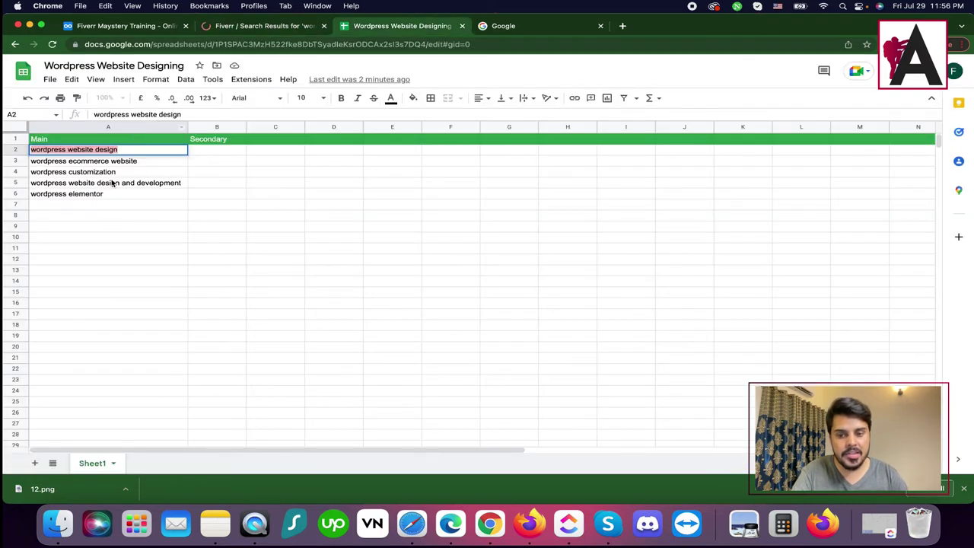
pyautogui.click(112, 182)
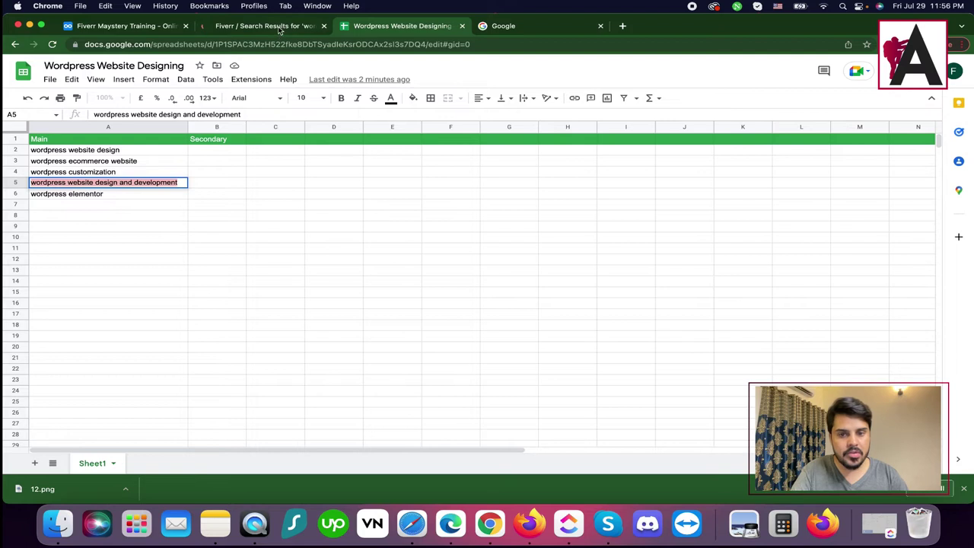
pyautogui.click(262, 26)
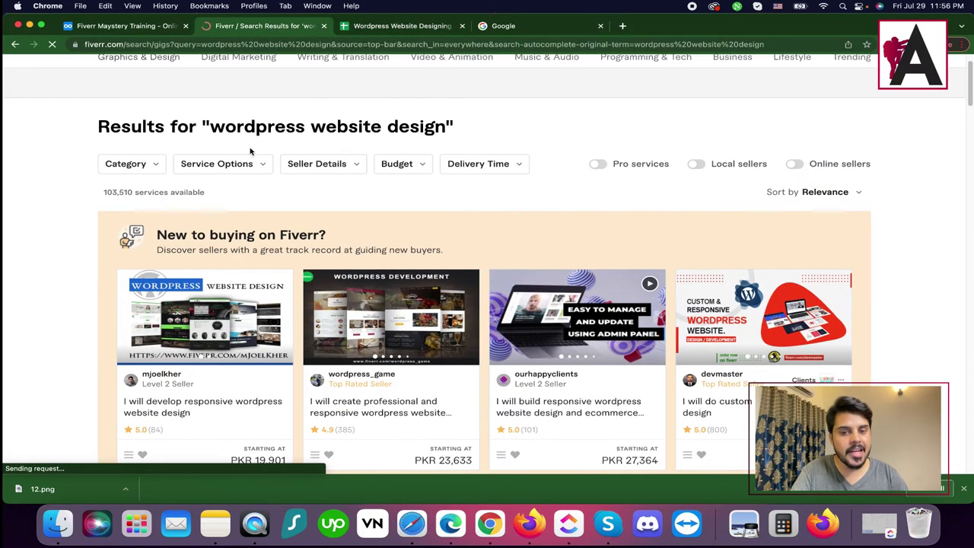
pyautogui.moveTo(274, 113)
pyautogui.click(283, 76)
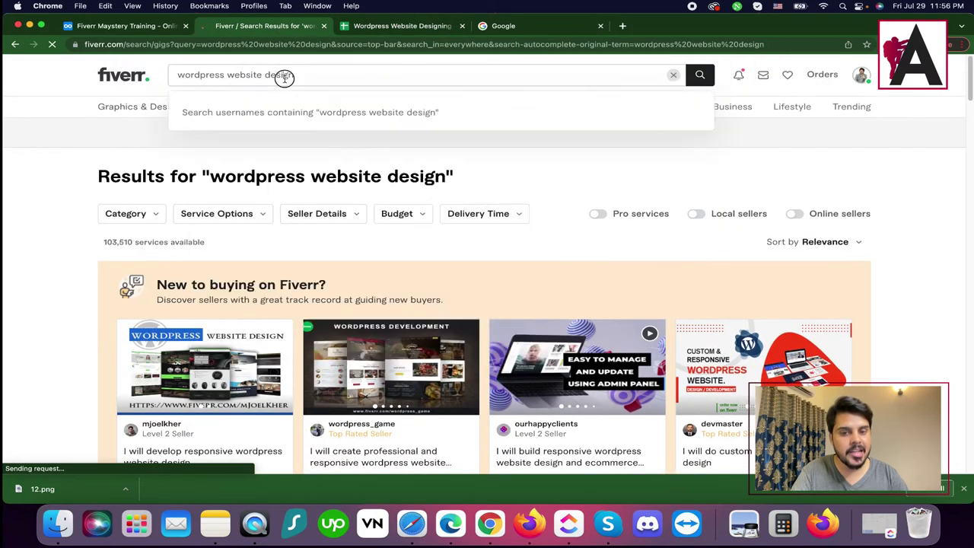
pyautogui.press('super+a')
pyautogui.press('Down')
pyautogui.press('Down')
pyautogui.press('Return')
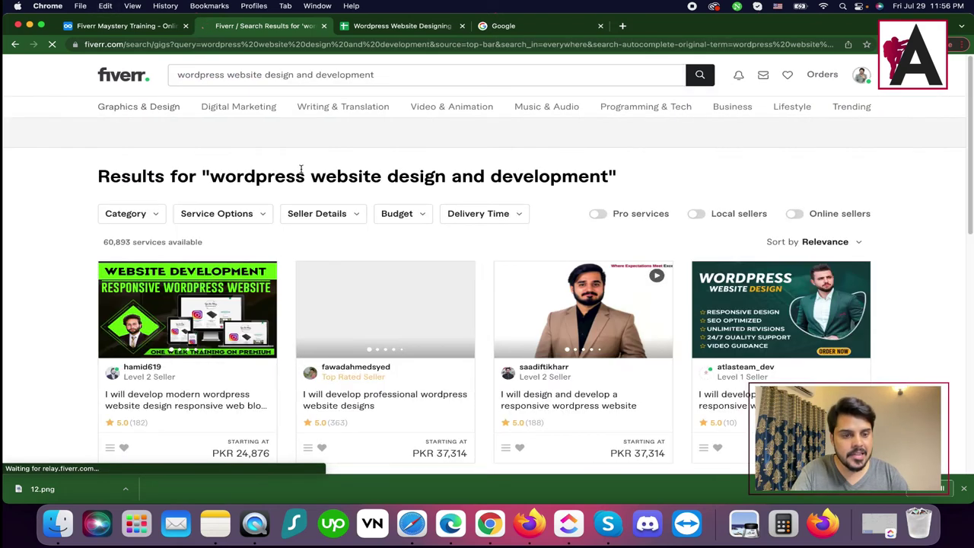
pyautogui.moveTo(105, 240); pyautogui.dragTo(218, 245)
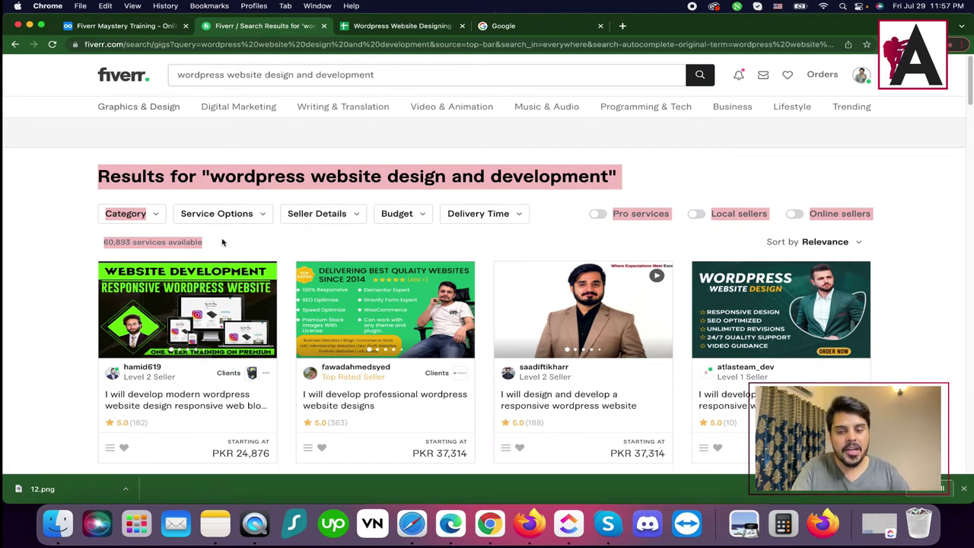
pyautogui.click(220, 243)
pyautogui.click(237, 70)
pyautogui.press('super+a')
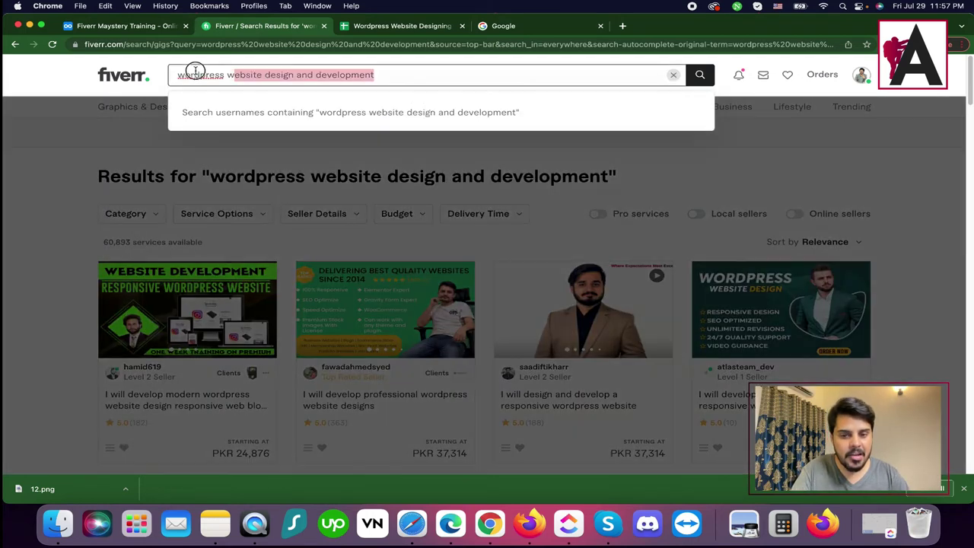
pyautogui.press('super+c')
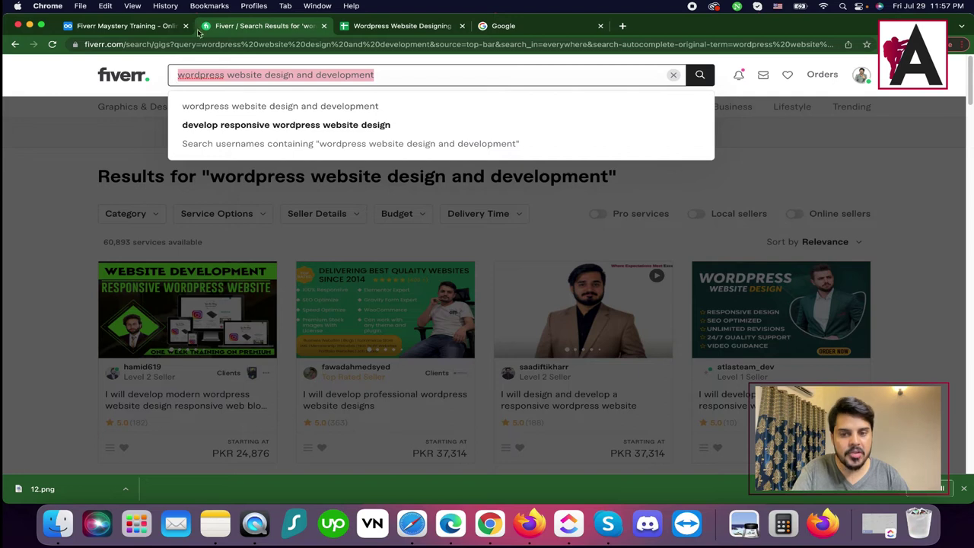
pyautogui.click(126, 26)
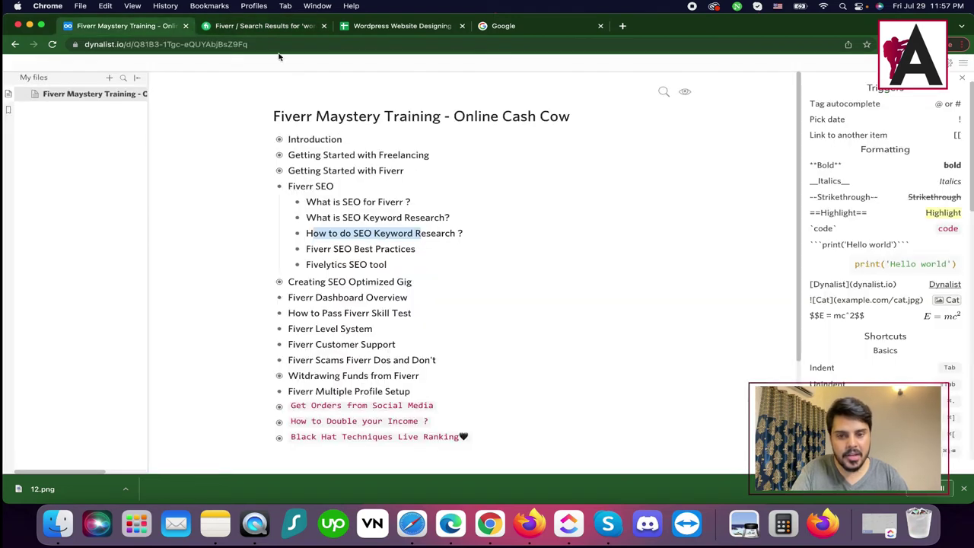
pyautogui.click(279, 27)
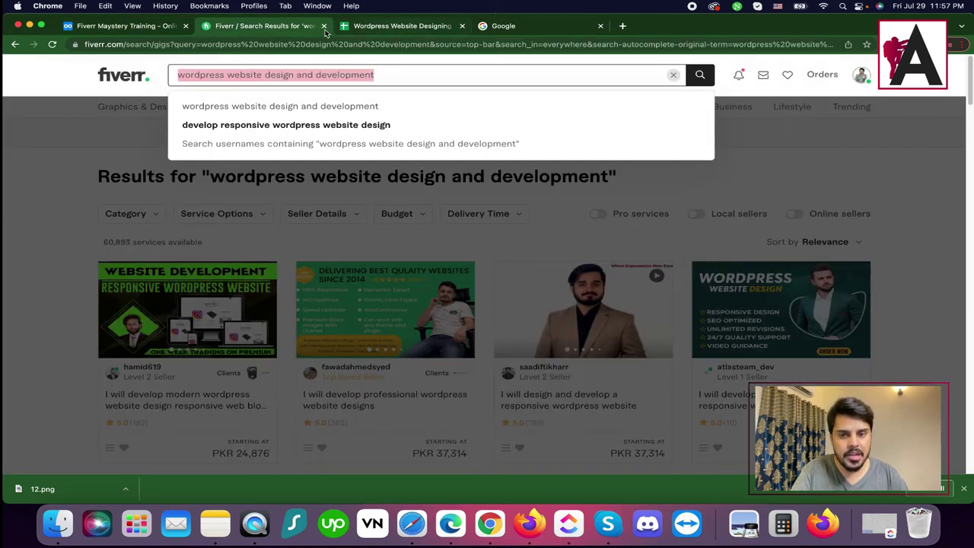
# - Fill the spreadsheet's entire row 5, holding "wordpress website design and development", with the standard green color
pyautogui.click(417, 27)
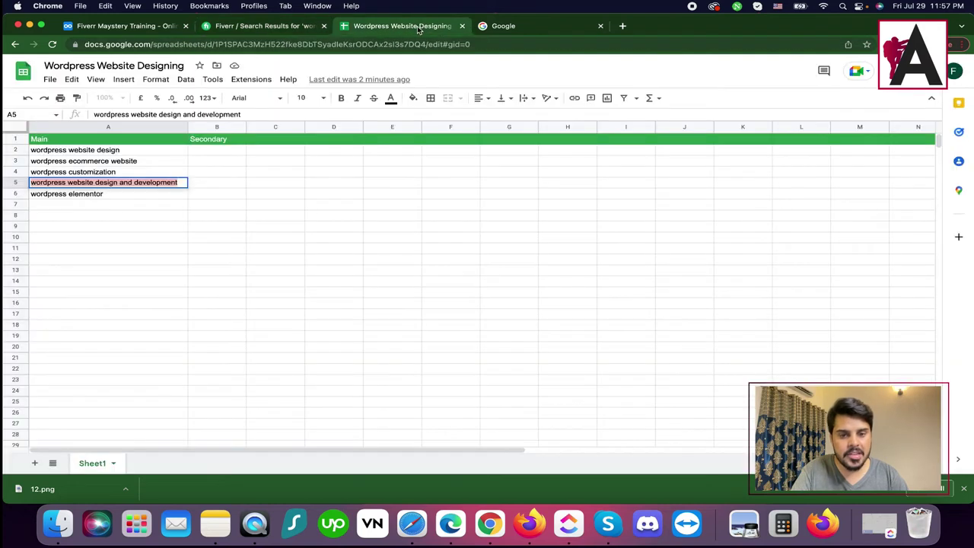
pyautogui.click(9, 184)
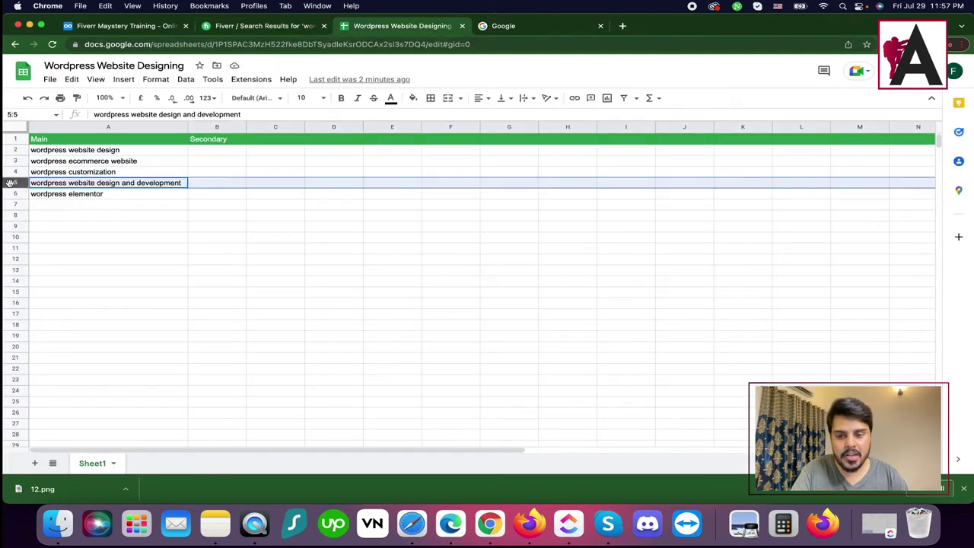
pyautogui.click(411, 99)
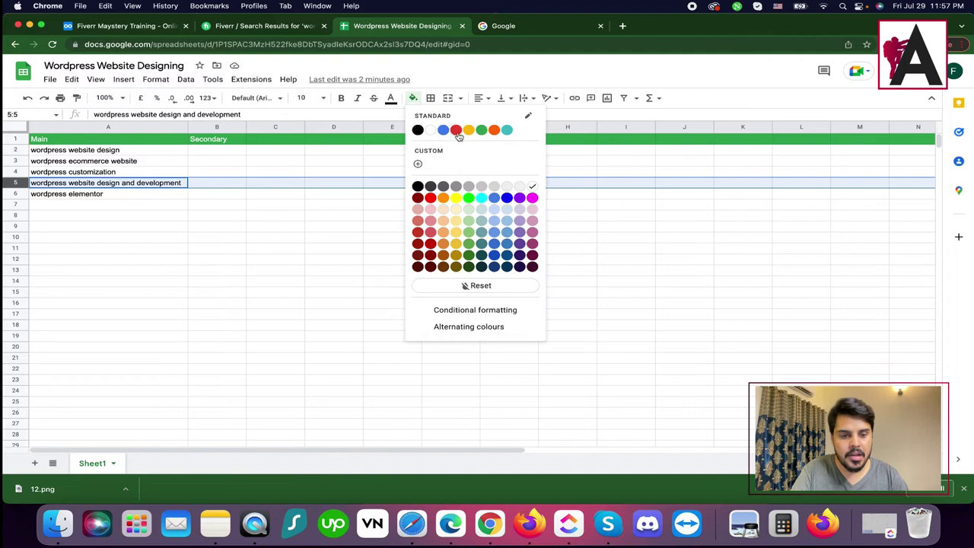
pyautogui.click(482, 130)
pyautogui.click(131, 219)
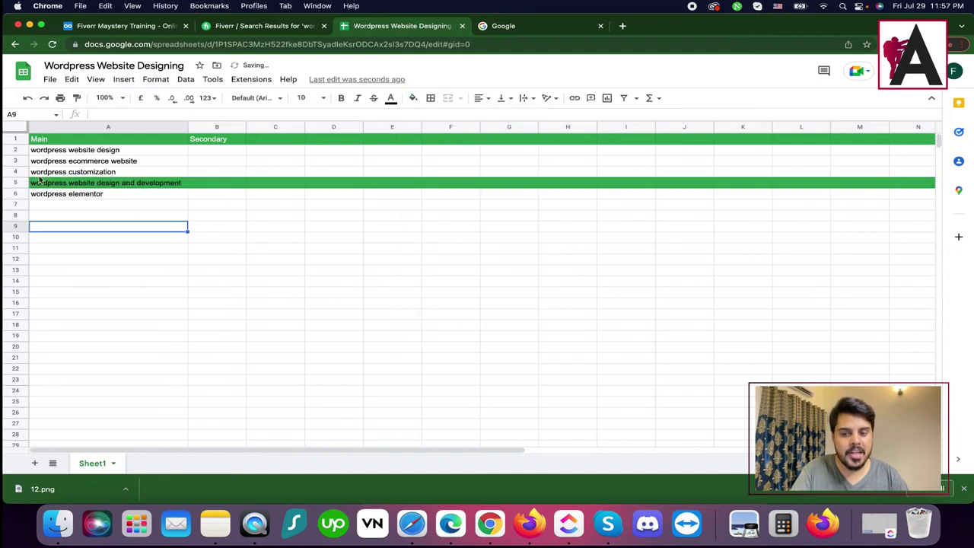
# - Review the collected keywords in column A, highlighting the text of cells A6, A4, A3, A2 and A5 in turn
pyautogui.doubleClick(98, 193)
pyautogui.press('super+a')
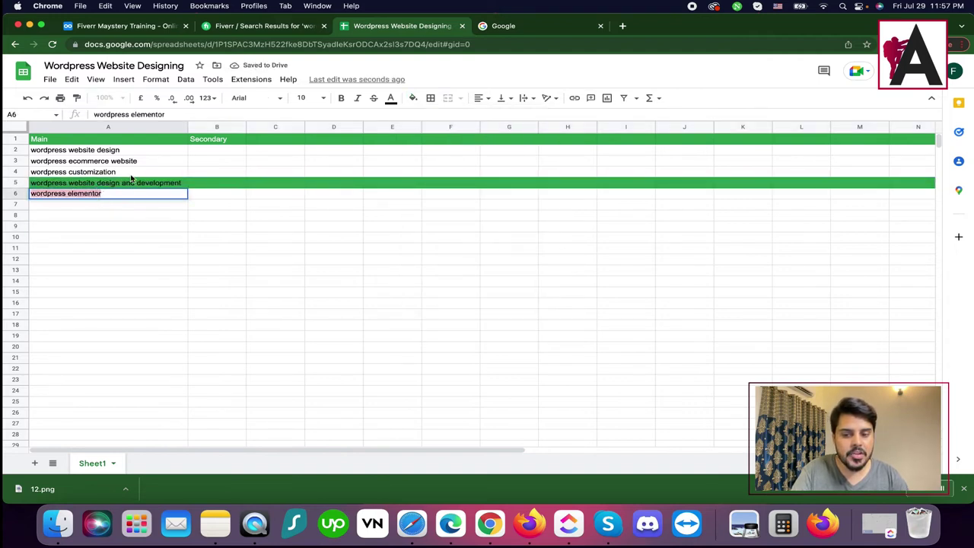
pyautogui.doubleClick(145, 169)
pyautogui.press('super+a')
pyautogui.doubleClick(146, 160)
pyautogui.press('super+a')
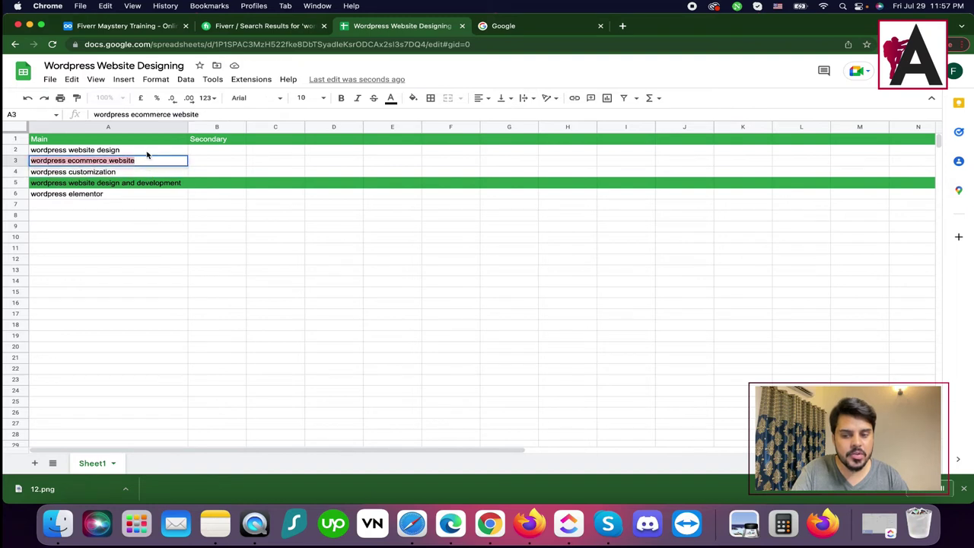
pyautogui.doubleClick(146, 150)
pyautogui.press('super+a')
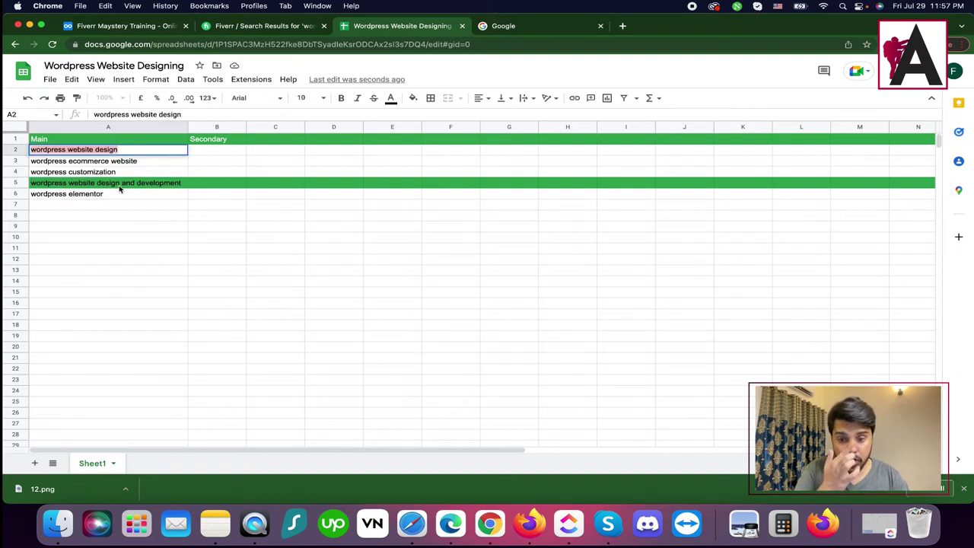
pyautogui.doubleClick(120, 183)
pyautogui.press('super+a')
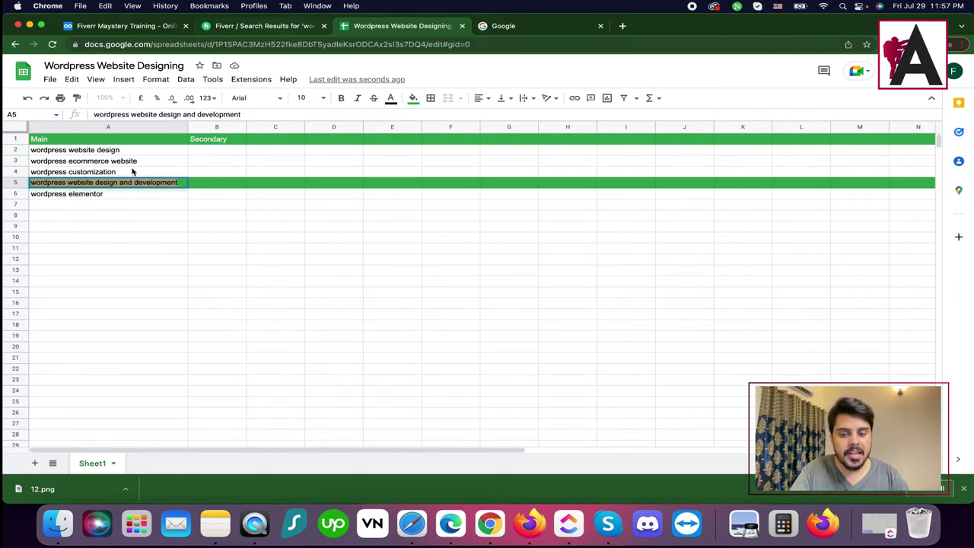
# - Return to the Fiverr results for "wordpress website design and development" and highlight the keyword in the results heading
pyautogui.click(246, 28)
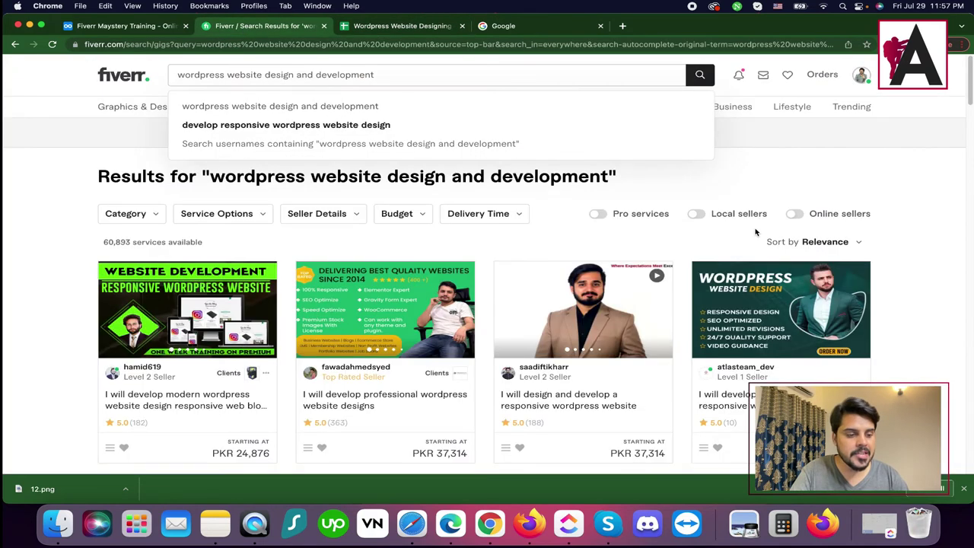
pyautogui.click(756, 232)
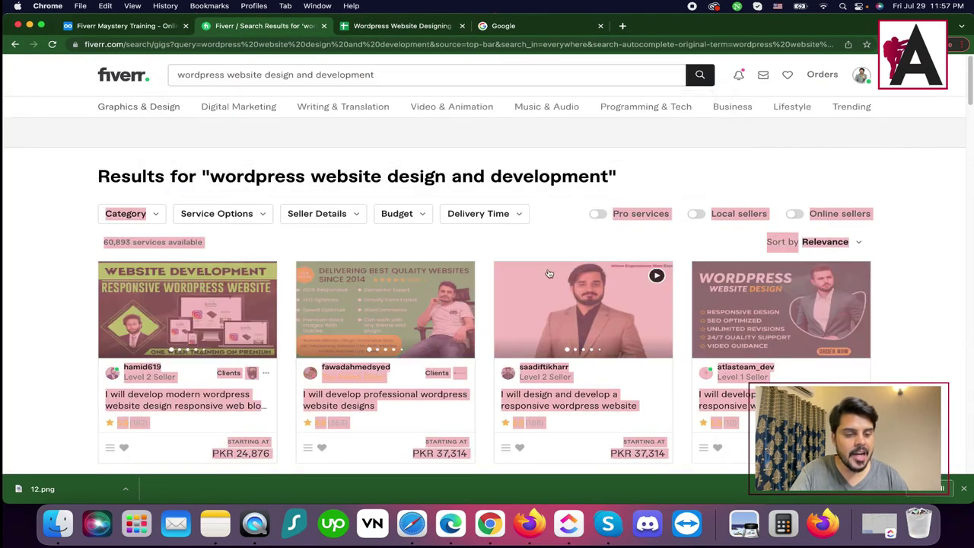
pyautogui.scroll(-2, 837, 213)
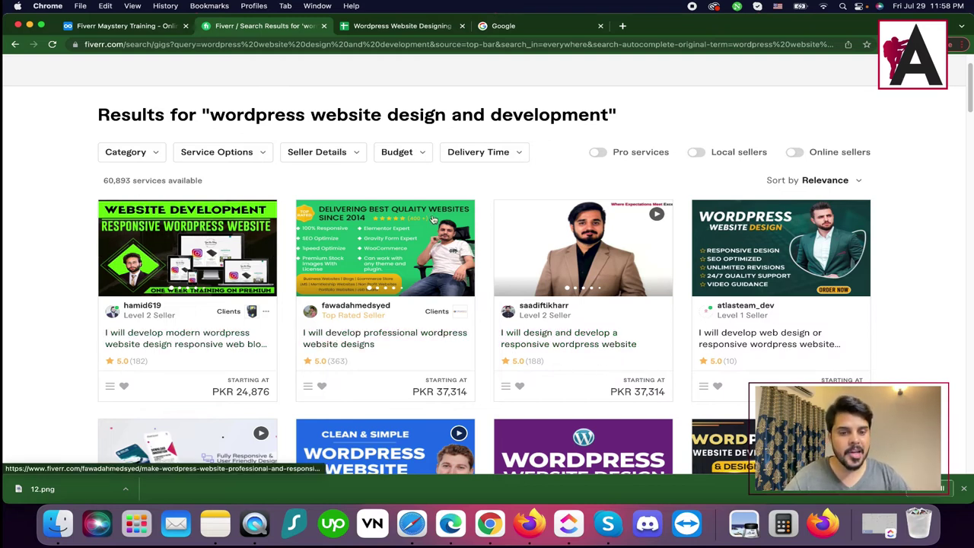
pyautogui.moveTo(210, 115); pyautogui.dragTo(607, 115)
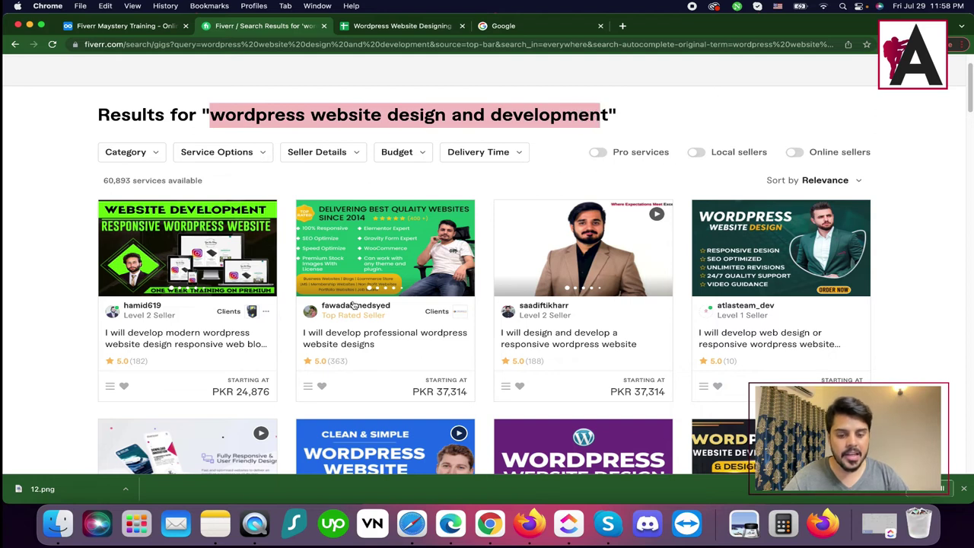
# - Examine the gigs ranking for "wordpress website design and development", comparing their titles, seller levels and review counts
pyautogui.scroll(-1, 576, 286)
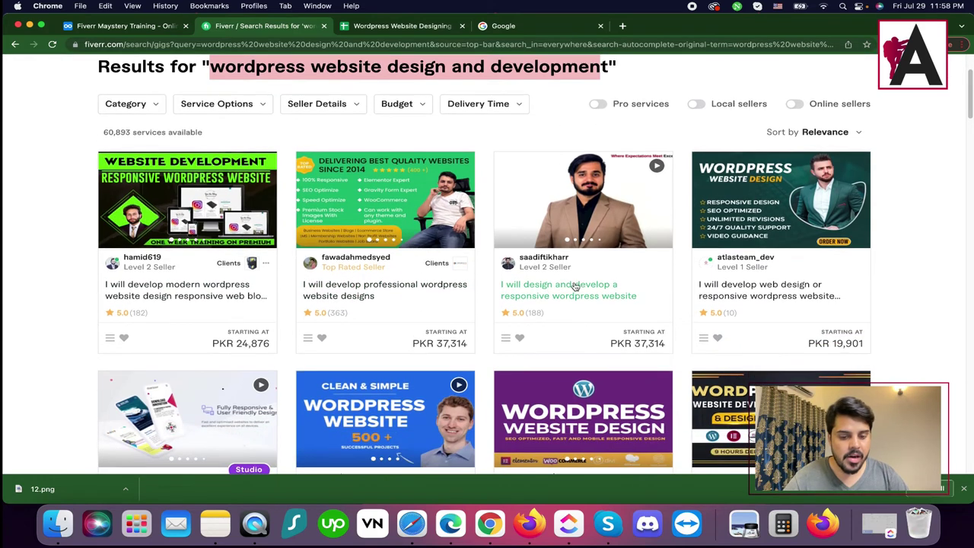
pyautogui.scroll(-3, 576, 286)
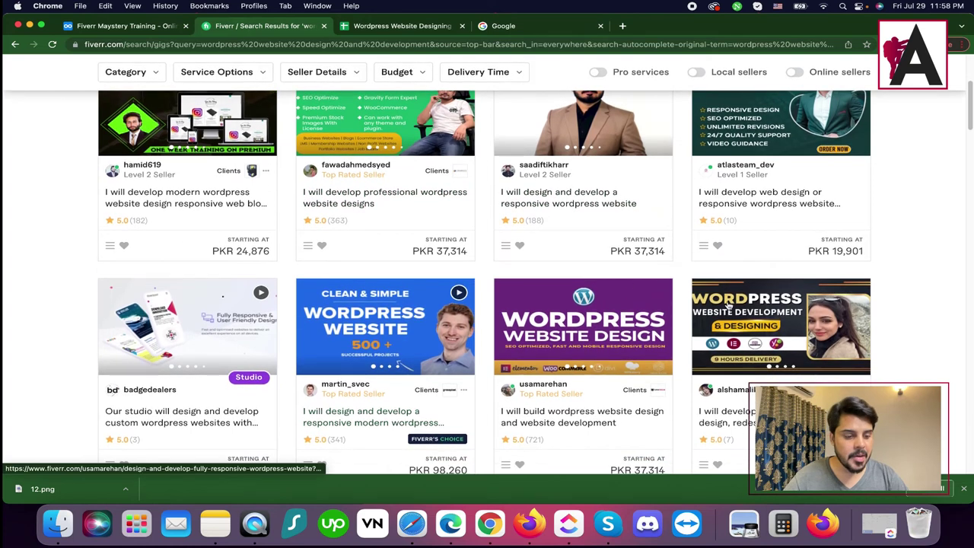
pyautogui.scroll(-2, 726, 304)
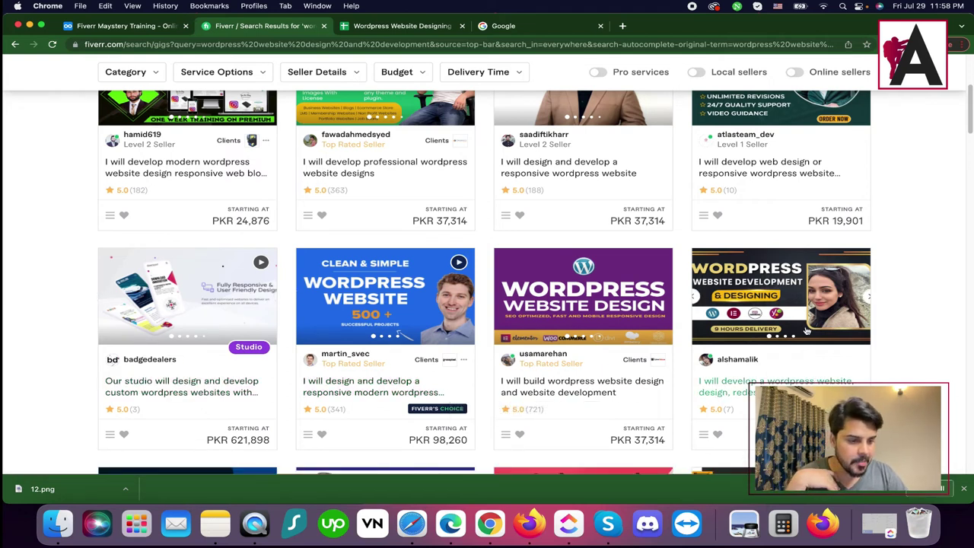
pyautogui.doubleClick(729, 409)
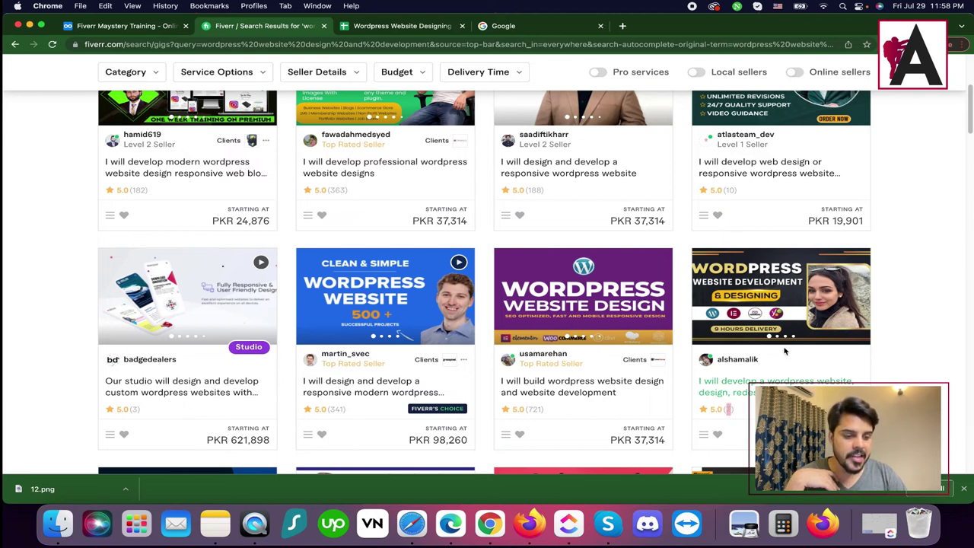
pyautogui.scroll(1, 776, 327)
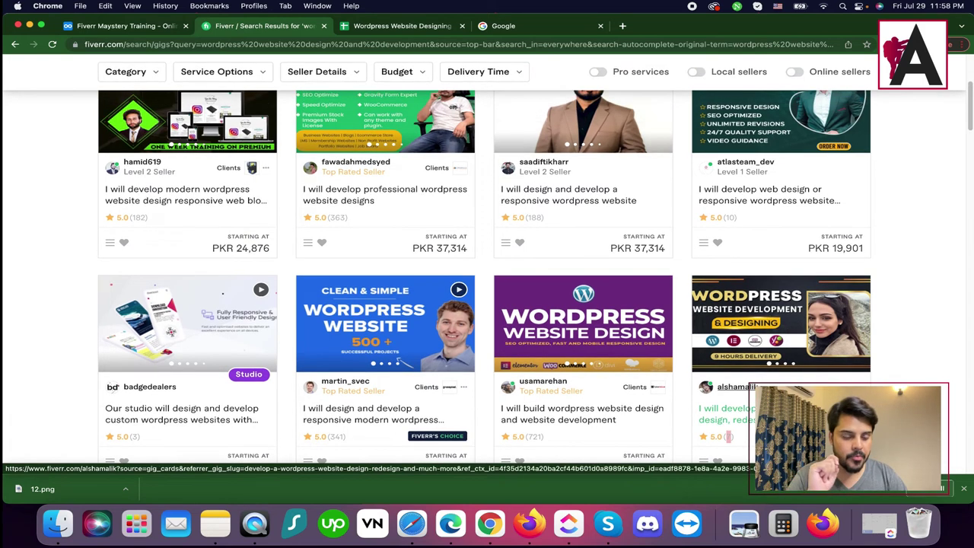
pyautogui.scroll(-5, 700, 350)
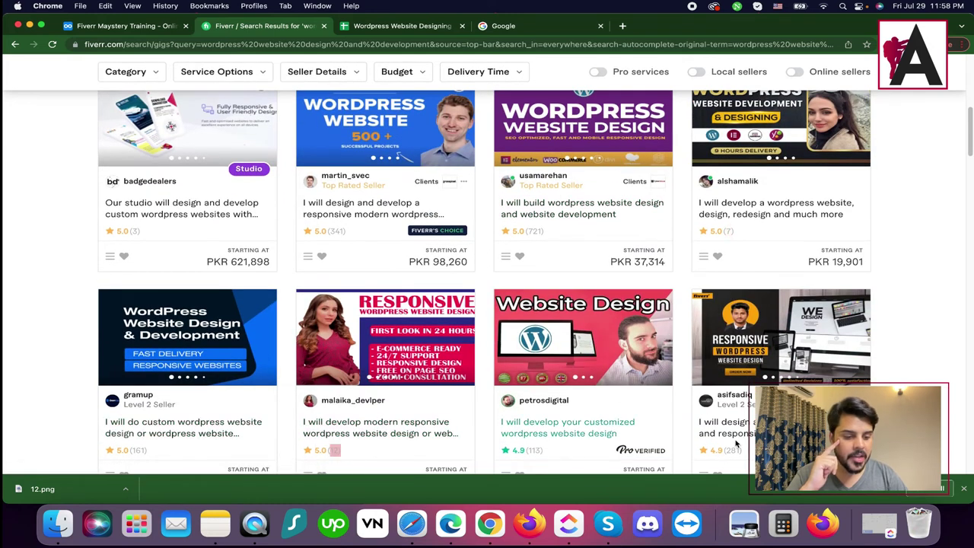
pyautogui.scroll(-5, 736, 444)
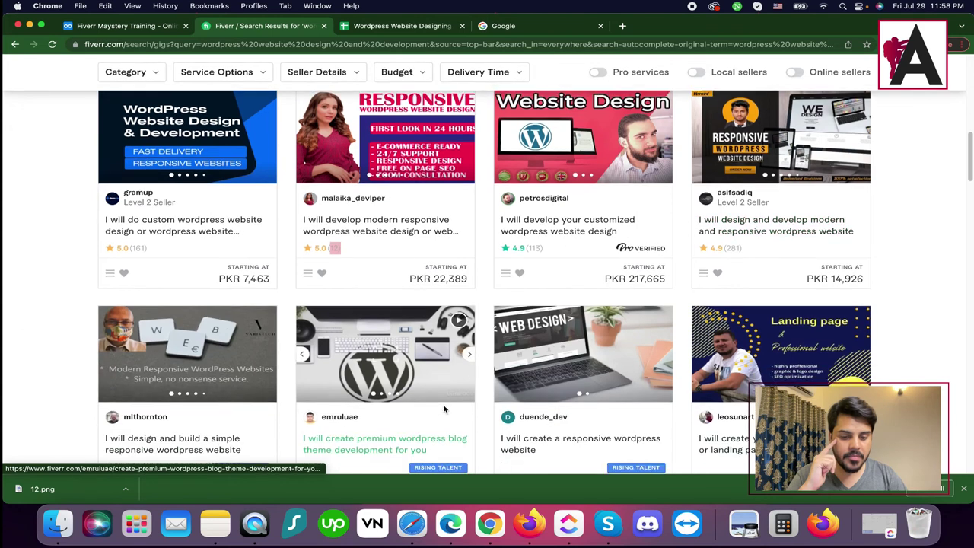
pyautogui.scroll(-1, 445, 410)
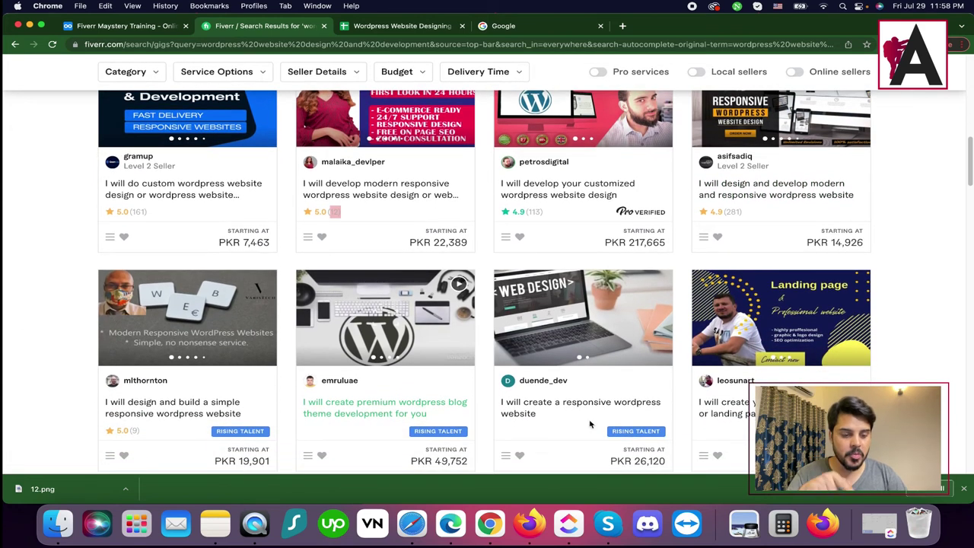
pyautogui.scroll(-5, 350, 417)
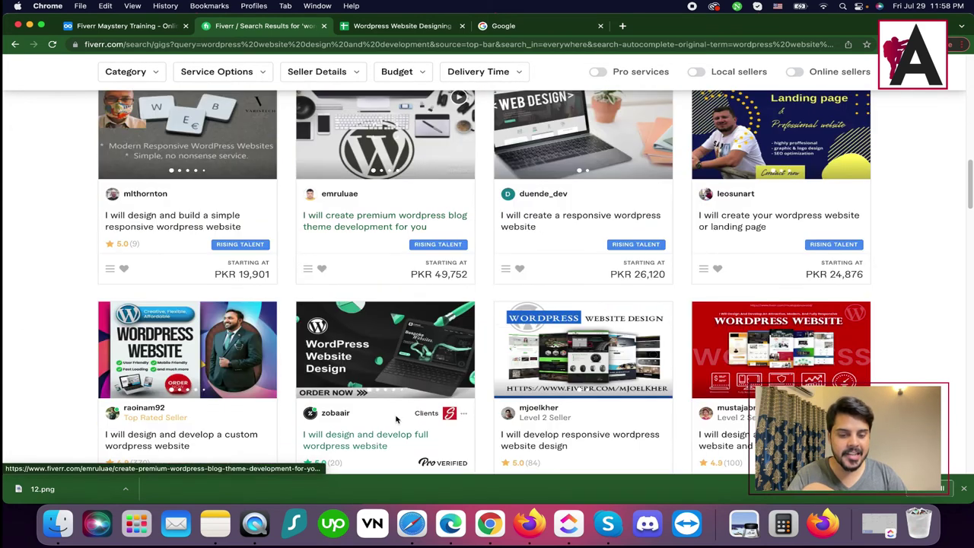
pyautogui.scroll(-2, 395, 420)
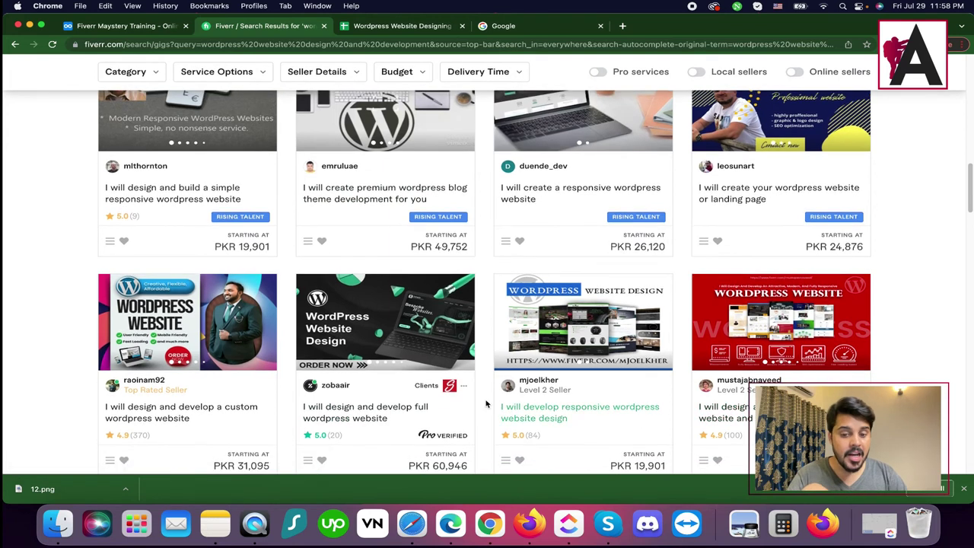